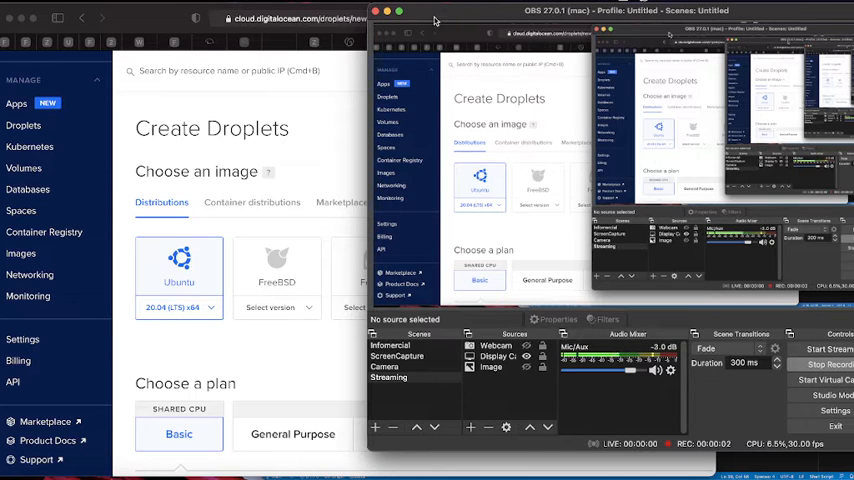
# Step: Choose the Regular Intel smallest plan, San Francisco region and the Test SSH key
pyautogui.click(130, 18)
pyautogui.scroll(-1, 418, 182)
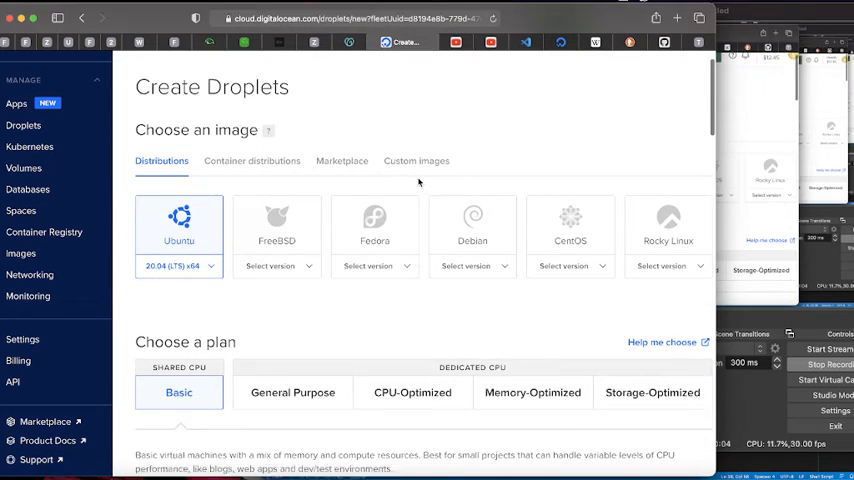
pyautogui.scroll(-1, 418, 182)
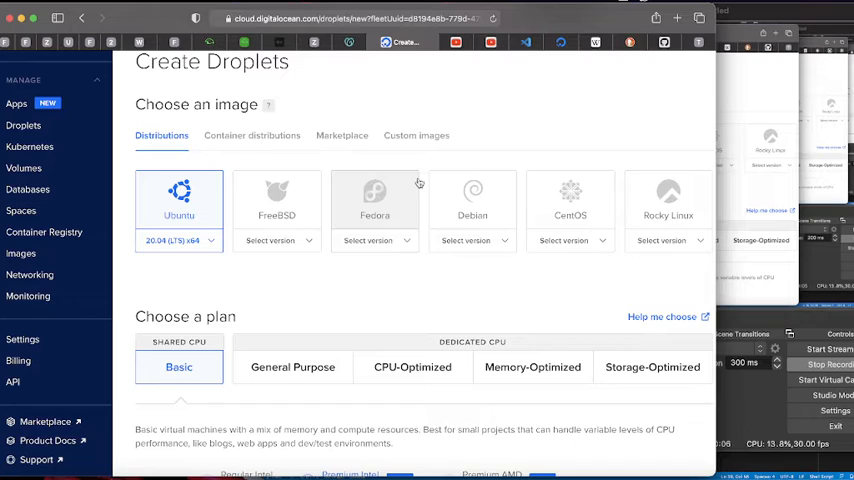
pyautogui.scroll(1, 418, 182)
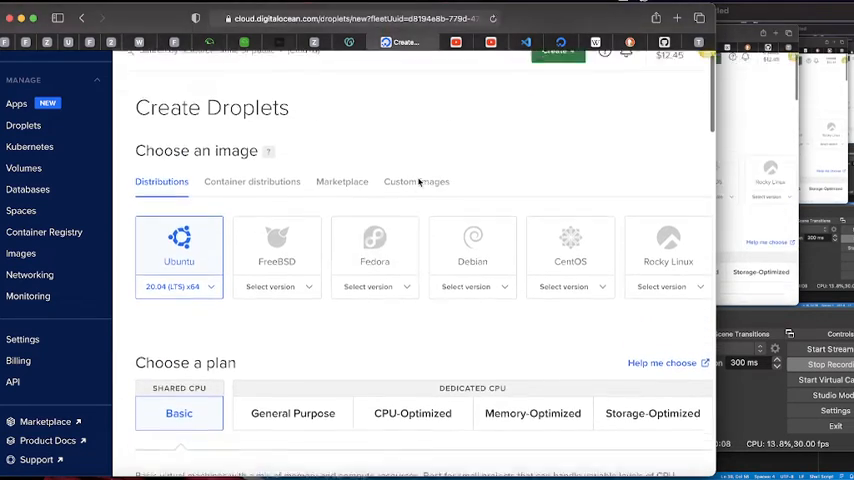
pyautogui.scroll(-3, 418, 182)
pyautogui.scroll(-3, 418, 182)
pyautogui.scroll(-1, 300, 150)
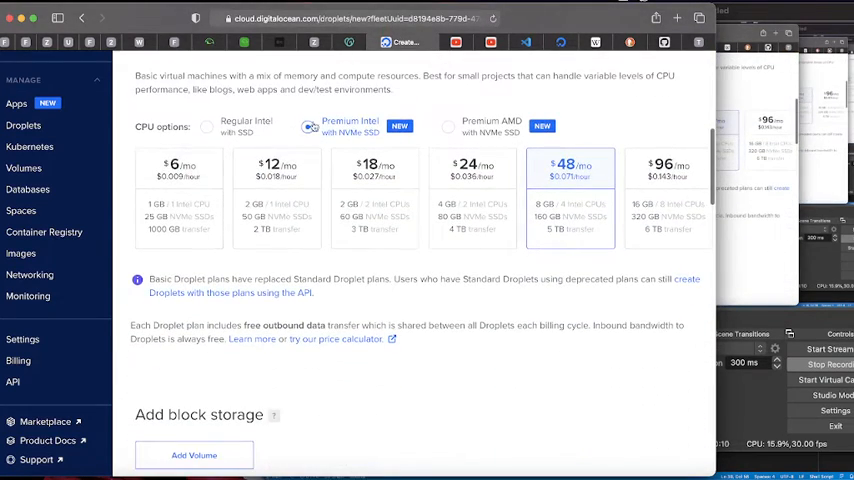
pyautogui.click(223, 128)
pyautogui.click(200, 200)
pyautogui.scroll(-4, 228, 218)
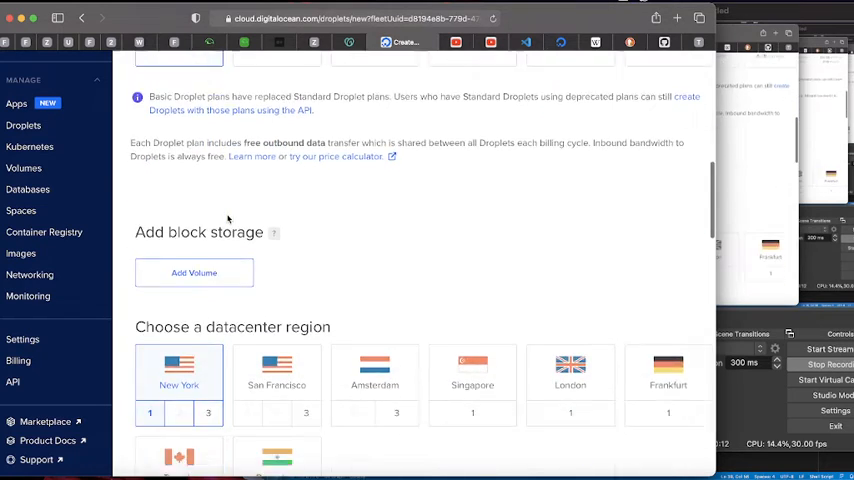
pyautogui.scroll(-3, 228, 218)
pyautogui.click(276, 70)
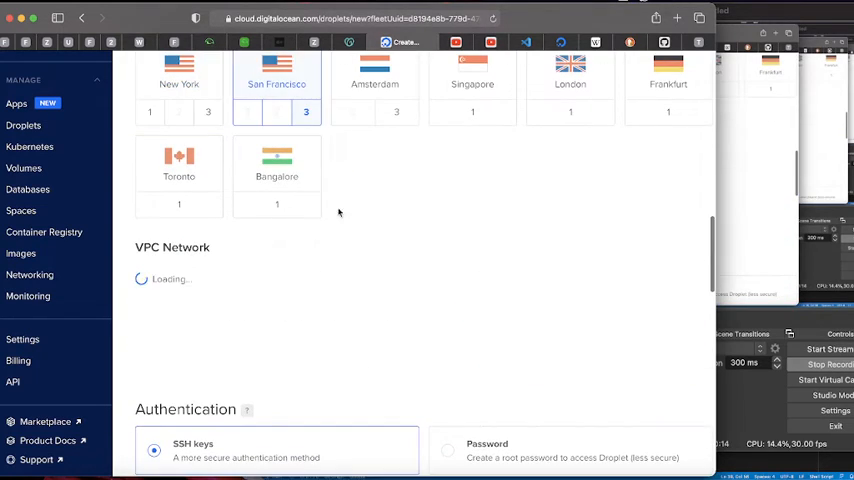
pyautogui.scroll(-2, 309, 282)
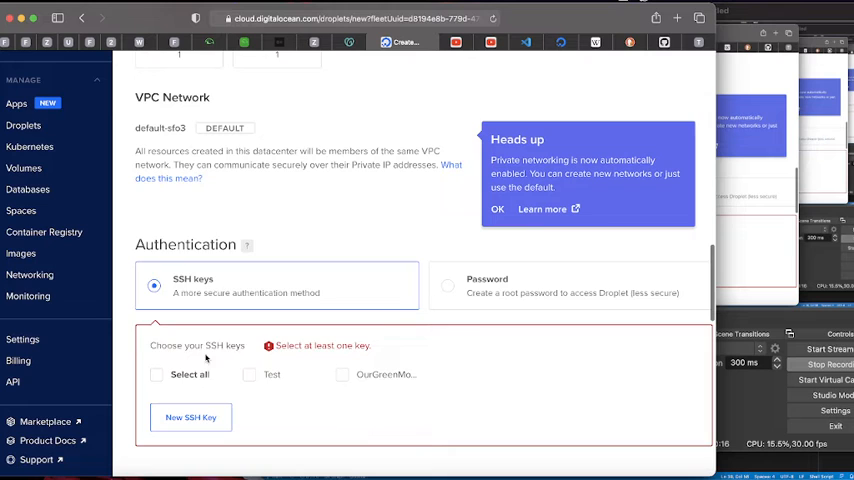
pyautogui.click(250, 374)
pyautogui.scroll(-4, 316, 437)
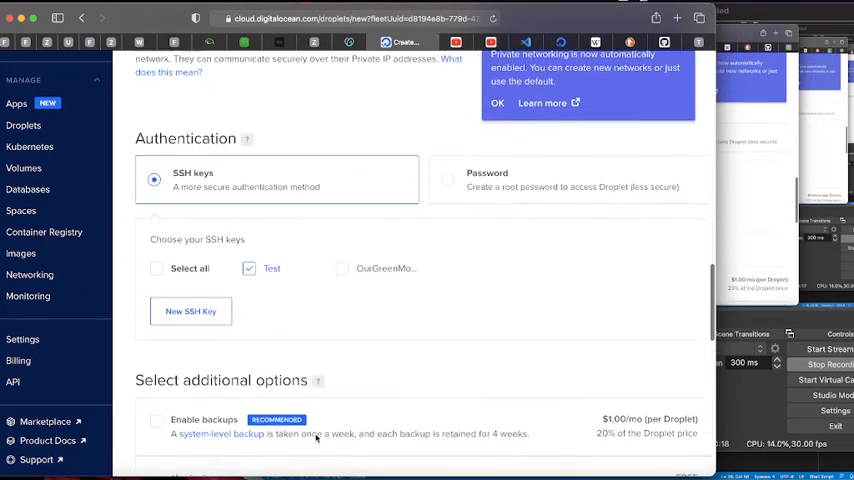
pyautogui.scroll(-2, 316, 437)
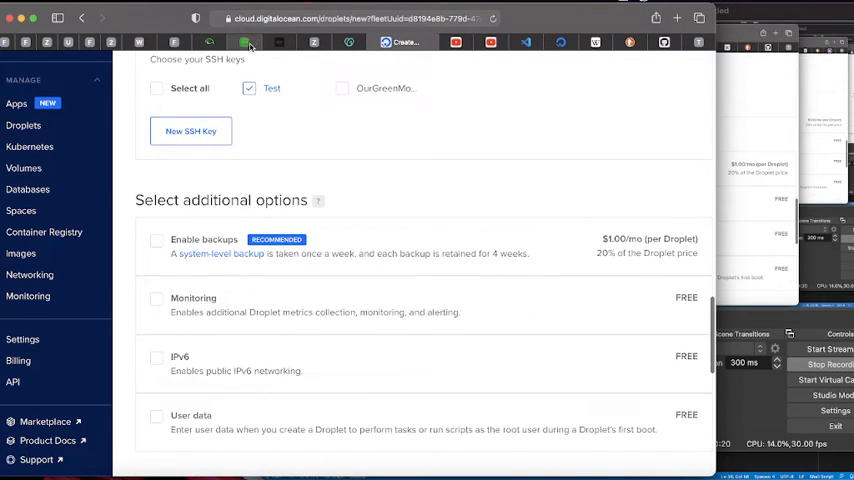
pyautogui.scroll(-8, 299, 298)
pyautogui.scroll(3, 316, 280)
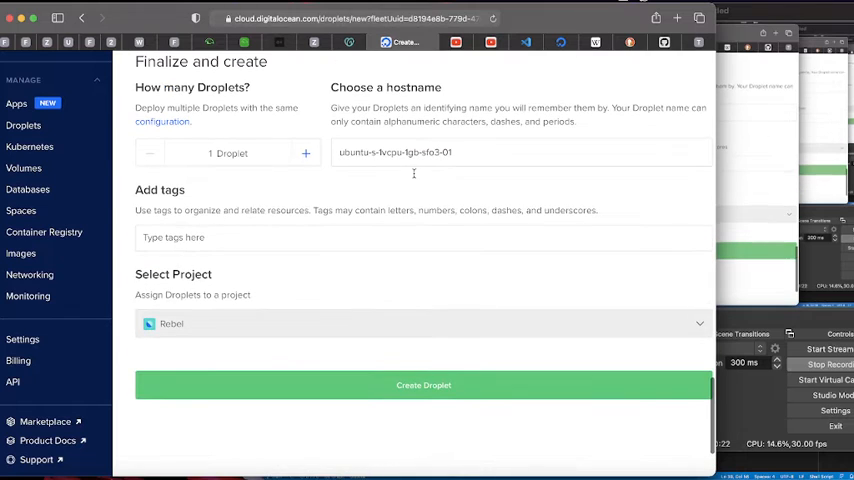
# Step: Rename the hostname to TheDeviantRebel and submit the droplet for creation
pyautogui.moveTo(452, 152); pyautogui.dragTo(330, 152)
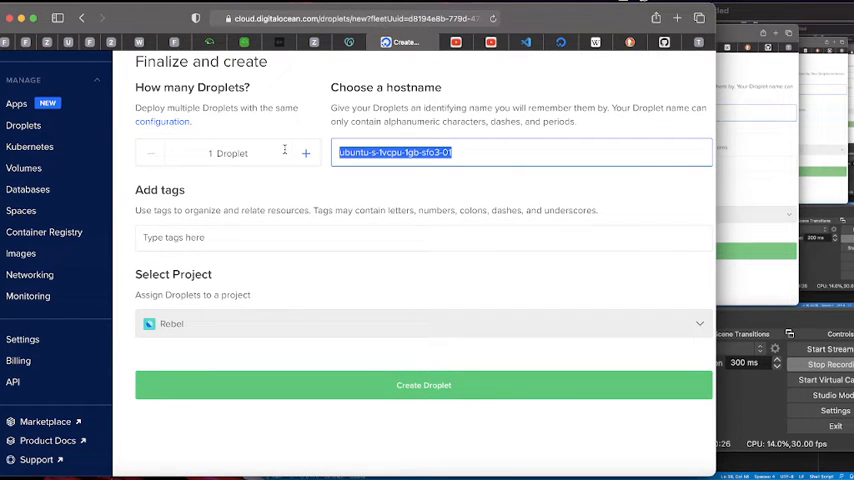
pyautogui.write('TheDev')
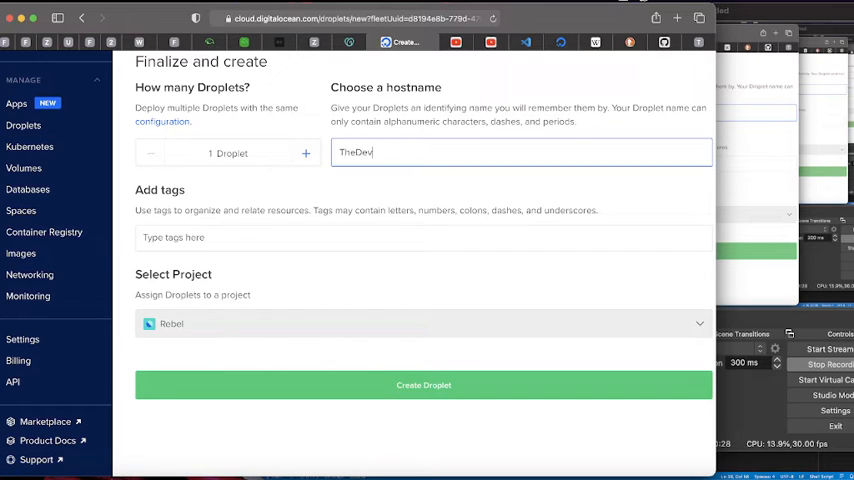
pyautogui.write('iantR')
pyautogui.write('ebel')
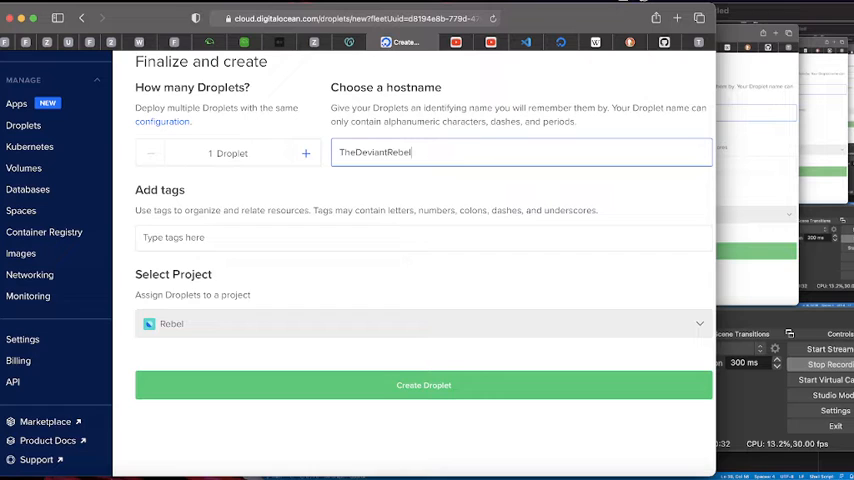
pyautogui.click(390, 385)
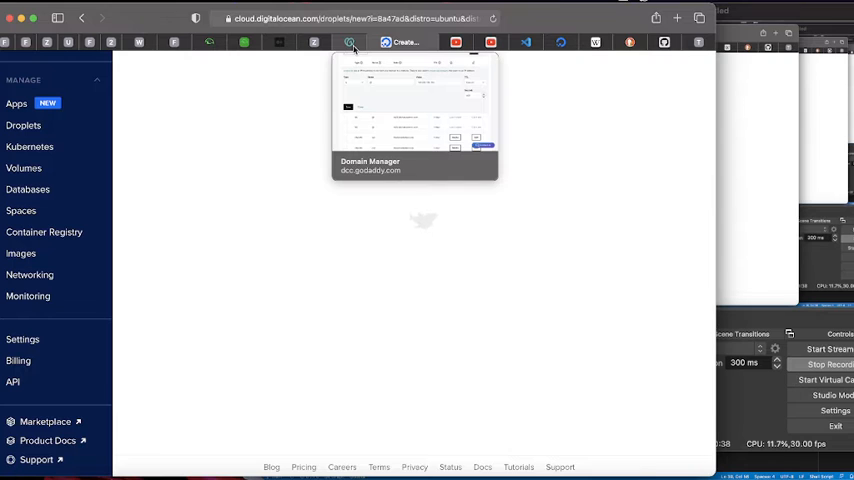
# Step: Clear the old IP from the GoDaddy A record and check the droplet still provisioning
pyautogui.click(351, 43)
pyautogui.moveTo(457, 177); pyautogui.dragTo(310, 173)
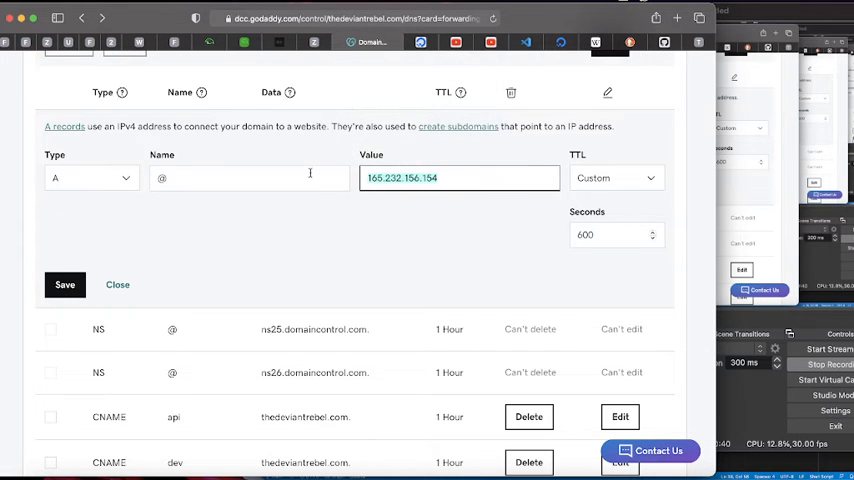
pyautogui.press('BackSpace')
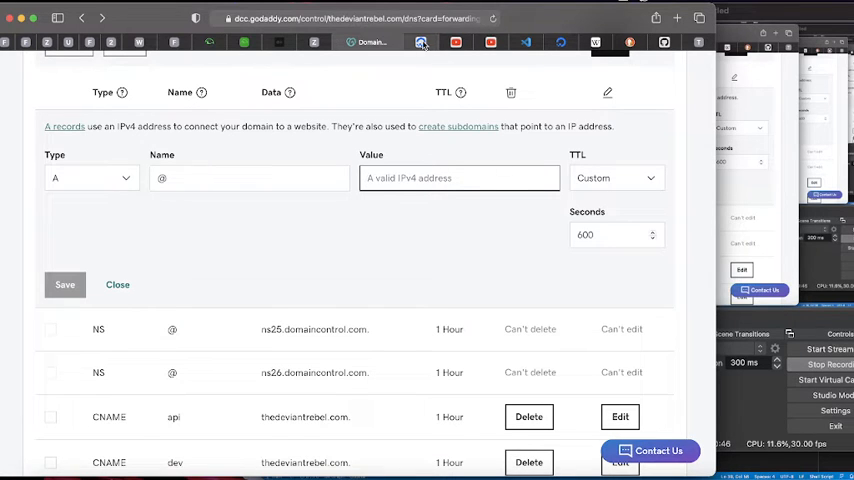
pyautogui.click(421, 42)
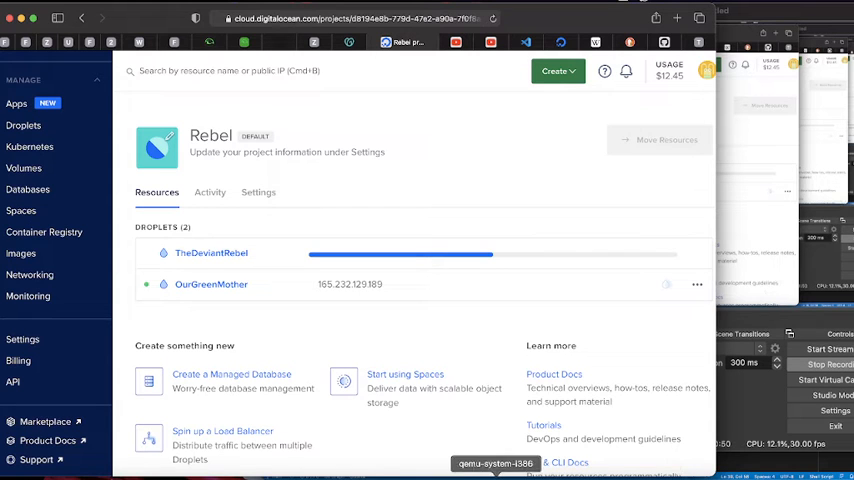
pyautogui.click(344, 470)
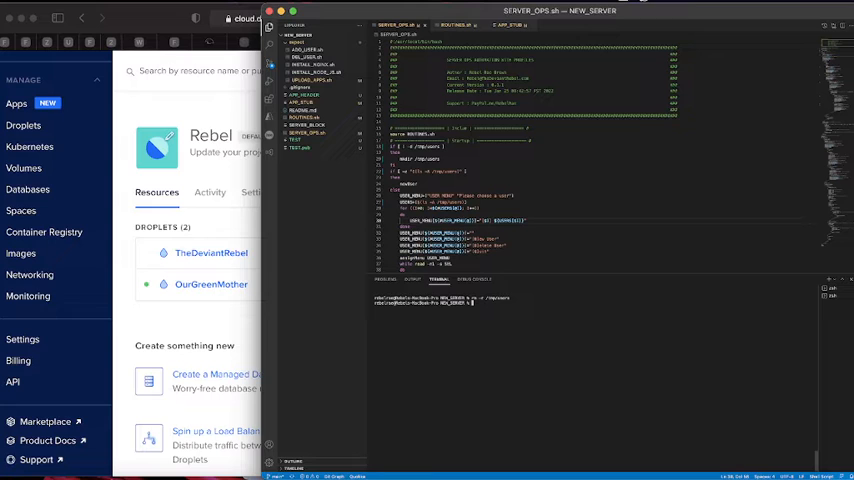
# Step: Review the APP_STUB code and its domain and port placeholders
pyautogui.moveTo(270, 5); pyautogui.dragTo(366, 5)
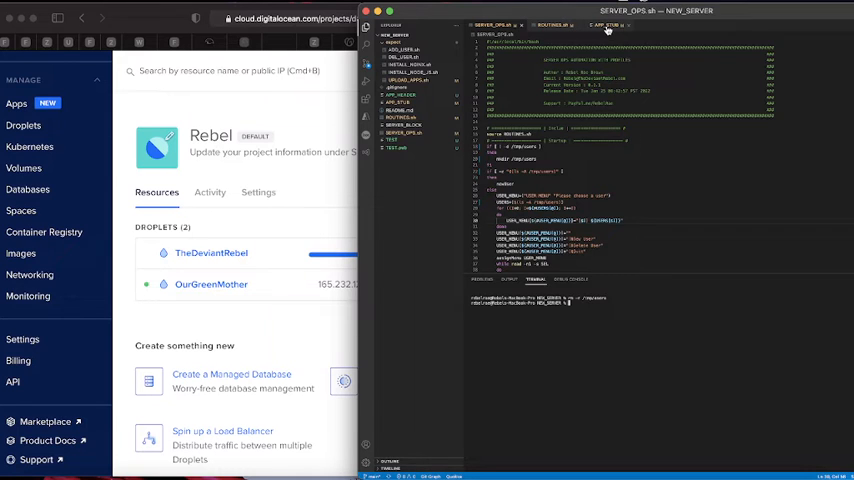
pyautogui.click(622, 25)
pyautogui.moveTo(696, 190); pyautogui.dragTo(463, 28)
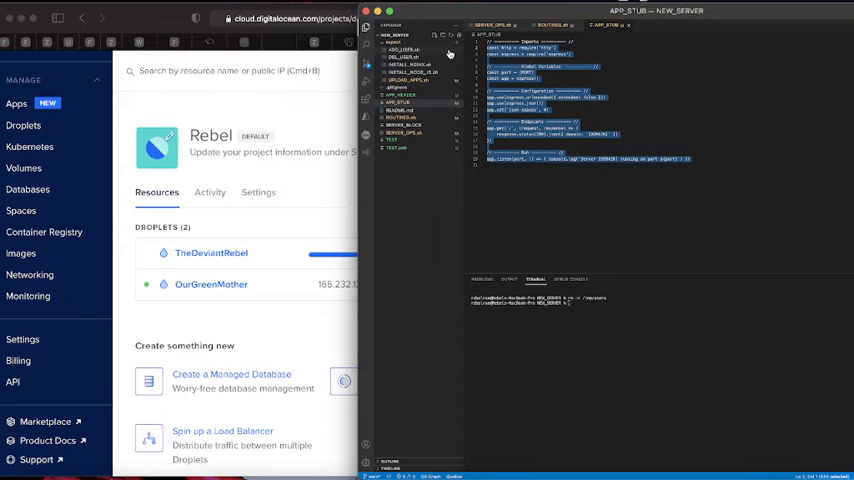
pyautogui.click(579, 143)
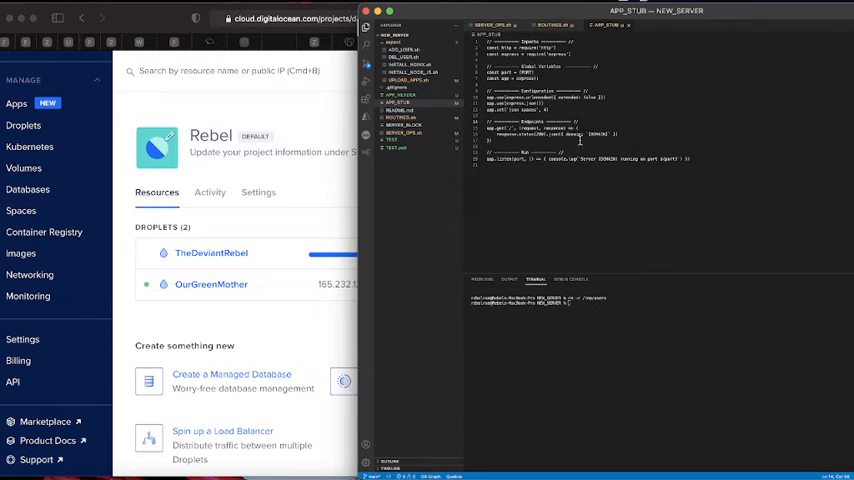
pyautogui.doubleClick(600, 134)
pyautogui.doubleClick(526, 72)
pyautogui.click(544, 76)
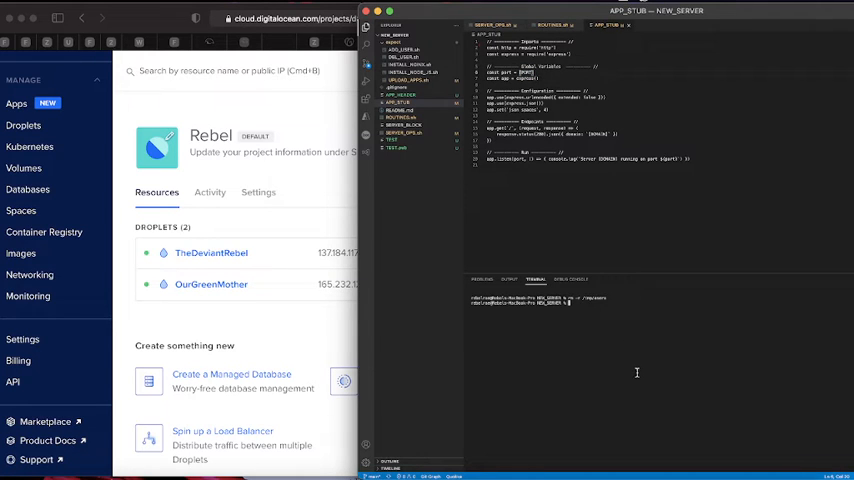
# Step: Recall and run the server setup script in the terminal
pyautogui.press('Up')
pyautogui.press('Up')
pyautogui.press('Return')
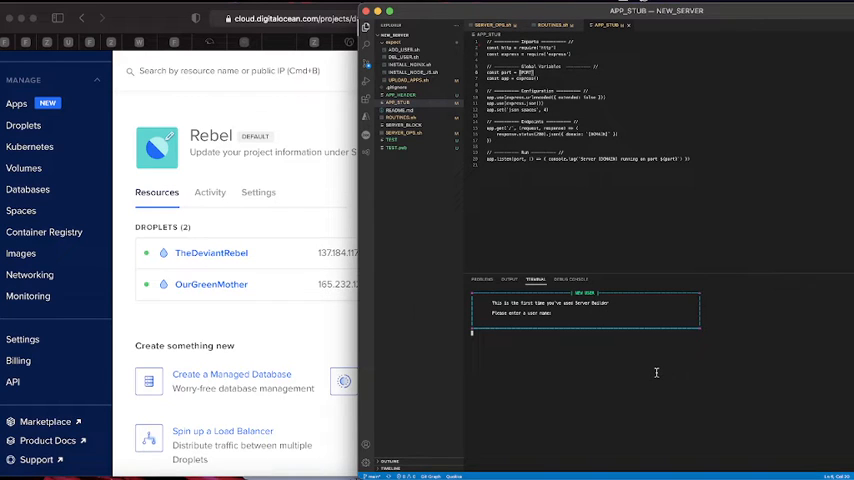
# Step: Point the GoDaddy A record to the droplet IP 137.184.117.90 and save it
pyautogui.click(301, 347)
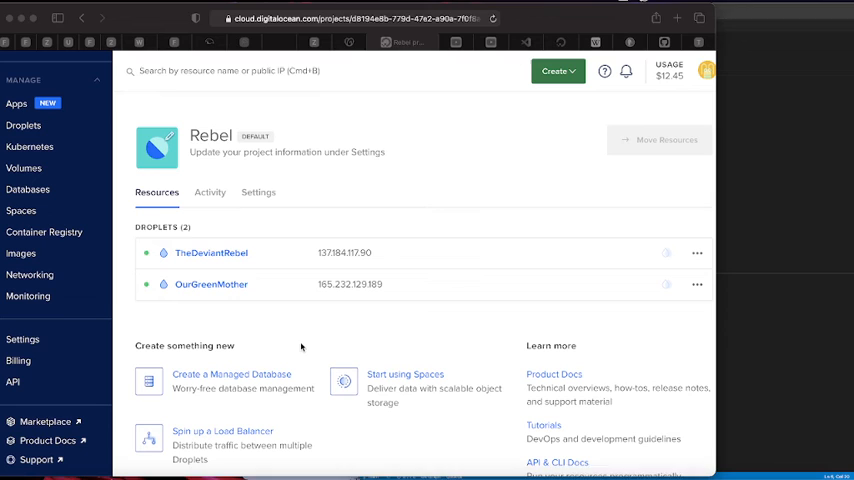
pyautogui.click(340, 253)
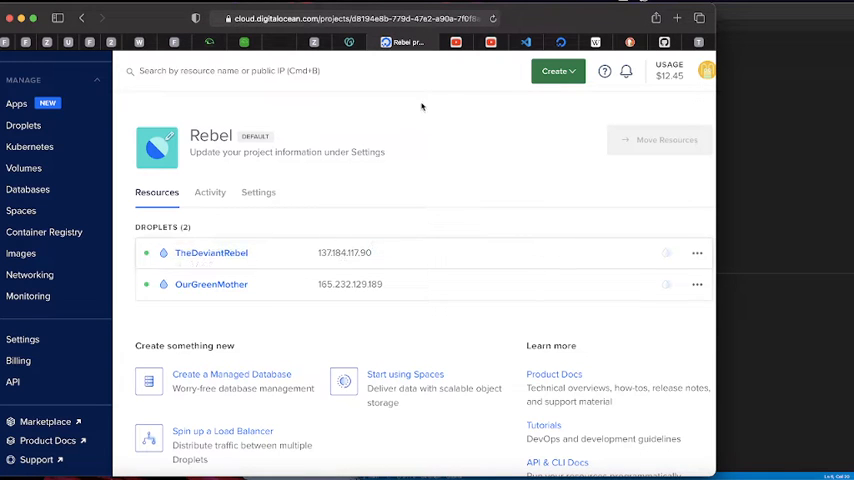
pyautogui.click(349, 42)
pyautogui.click(450, 178)
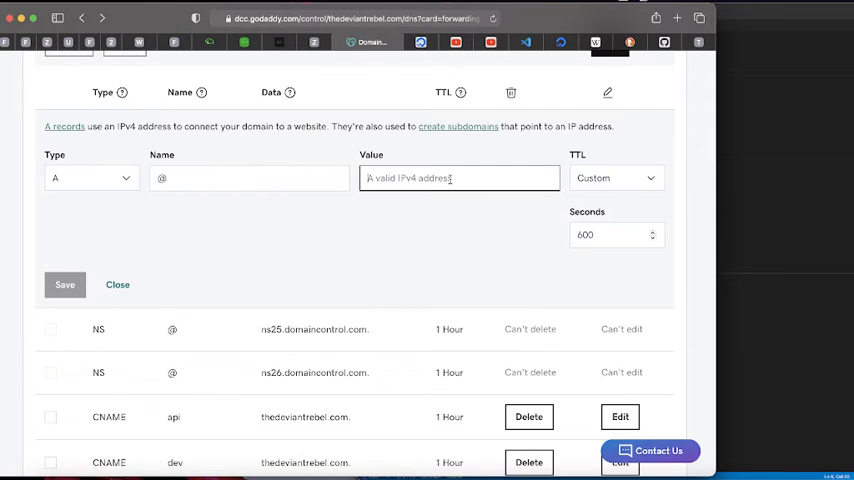
pyautogui.press('super+v')
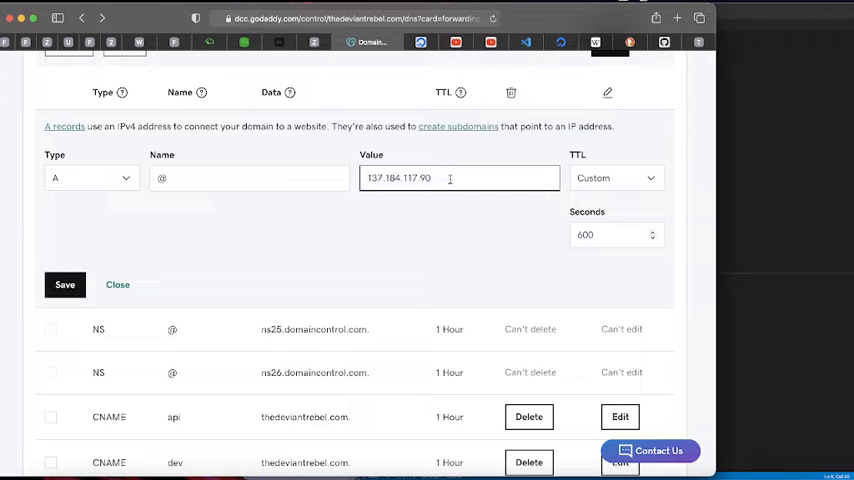
pyautogui.click(65, 284)
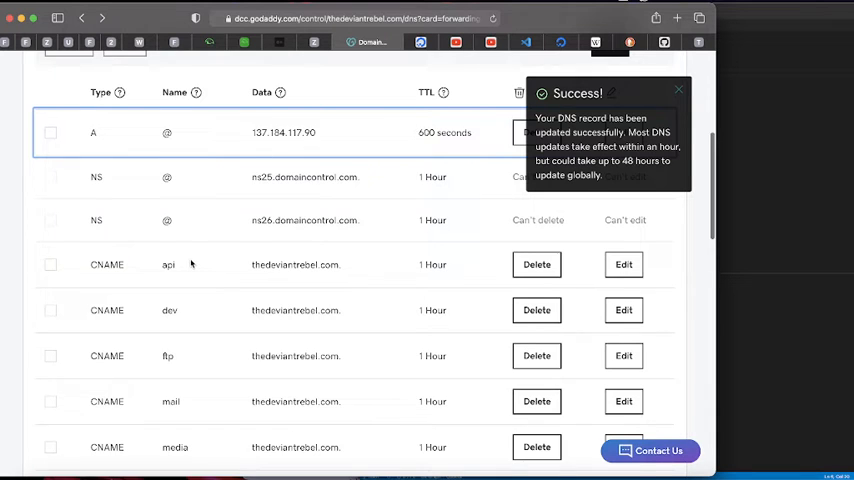
pyautogui.scroll(-3, 192, 264)
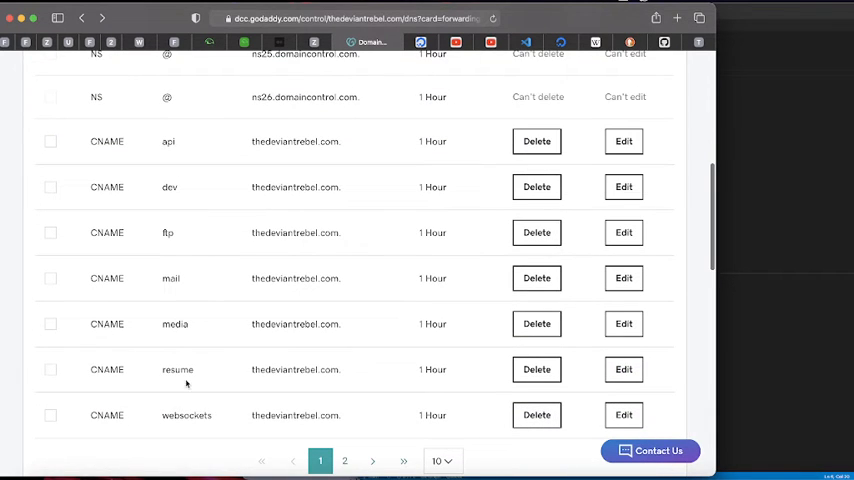
# Step: Review the api, dev and ftp CNAME subdomain records
pyautogui.moveTo(171, 141); pyautogui.dragTo(183, 333)
pyautogui.click(188, 413)
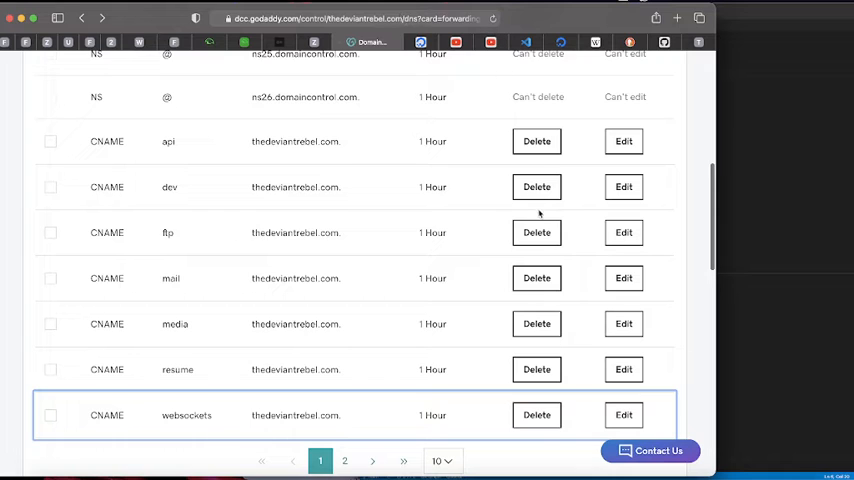
# Step: Reload thedeviantrebel.com, still a 502 Bad Gateway, and return to the editor
pyautogui.click(466, 41)
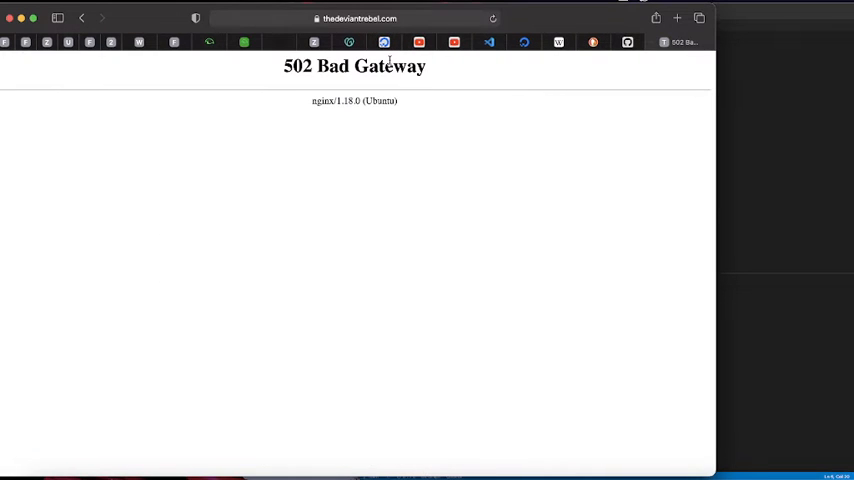
pyautogui.click(398, 17)
pyautogui.press('Return')
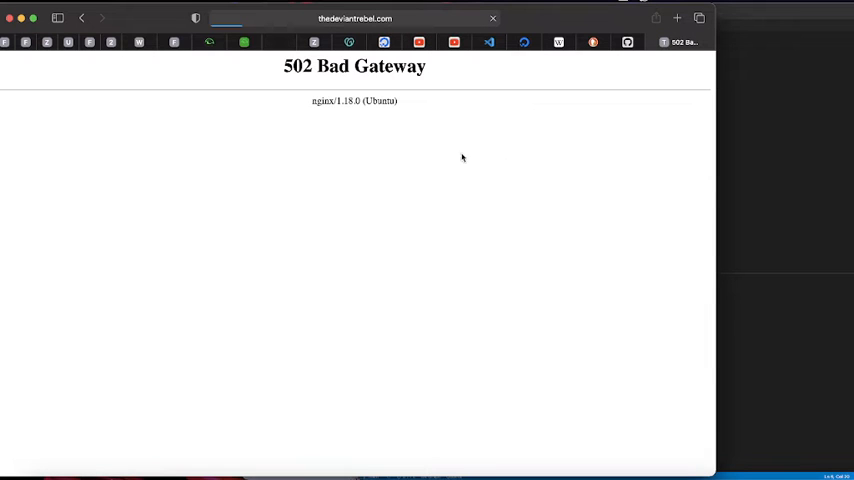
pyautogui.click(412, 20)
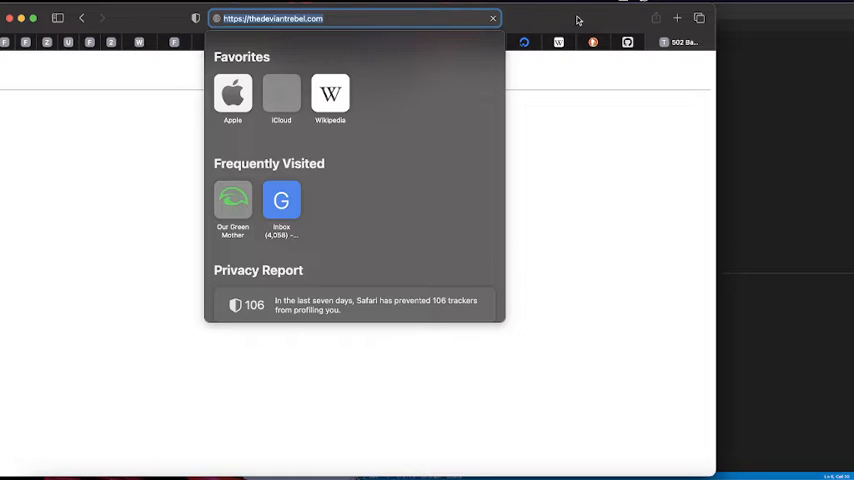
pyautogui.click(766, 100)
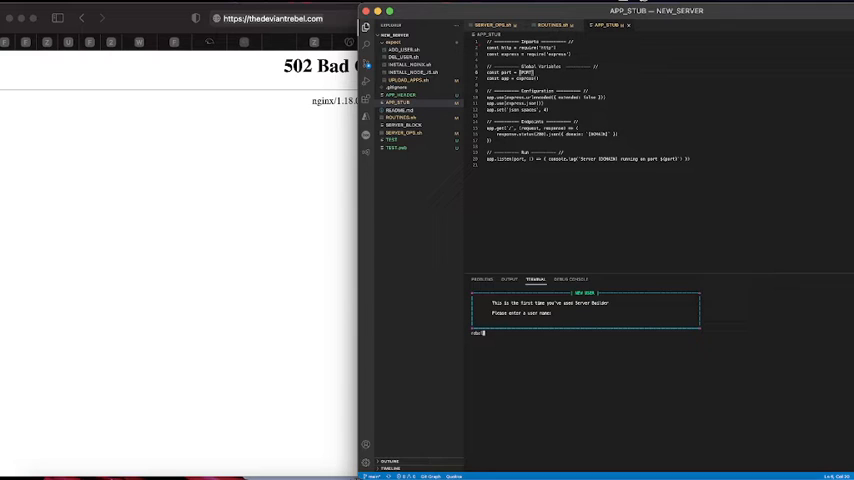
# Step: Set the Server Builder user name, confirm it and set the password
pyautogui.press('Return')
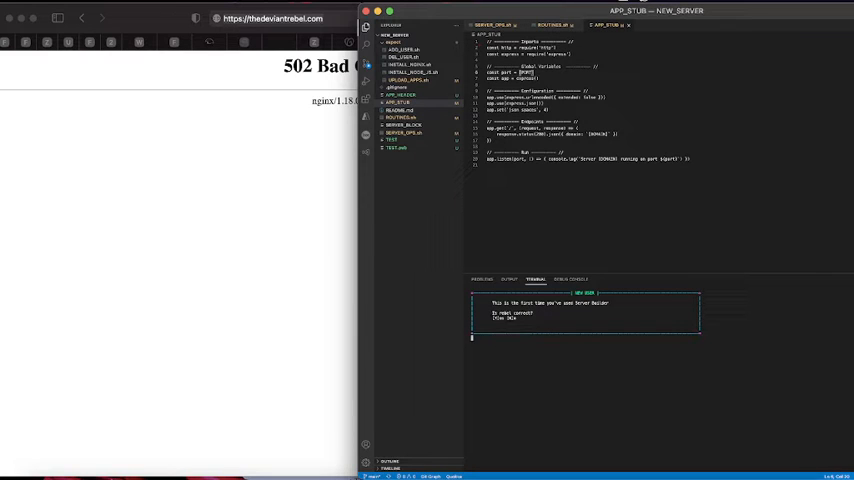
pyautogui.press('y')
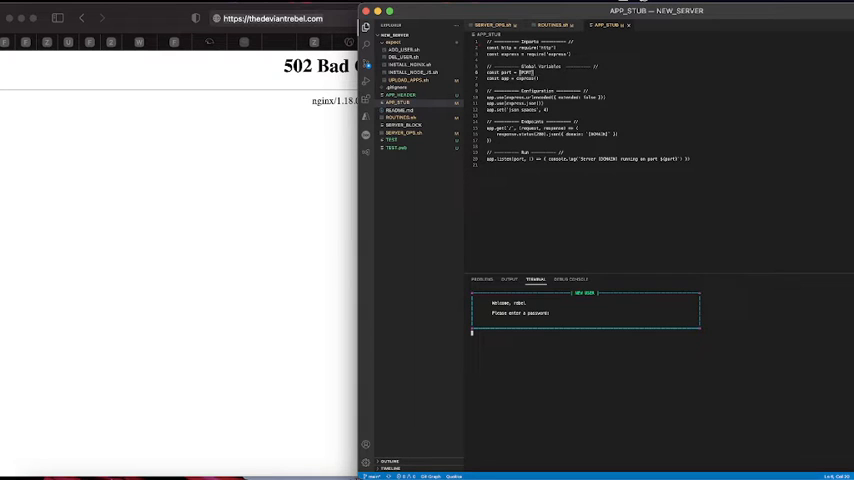
pyautogui.press('Return')
pyautogui.press('Return')
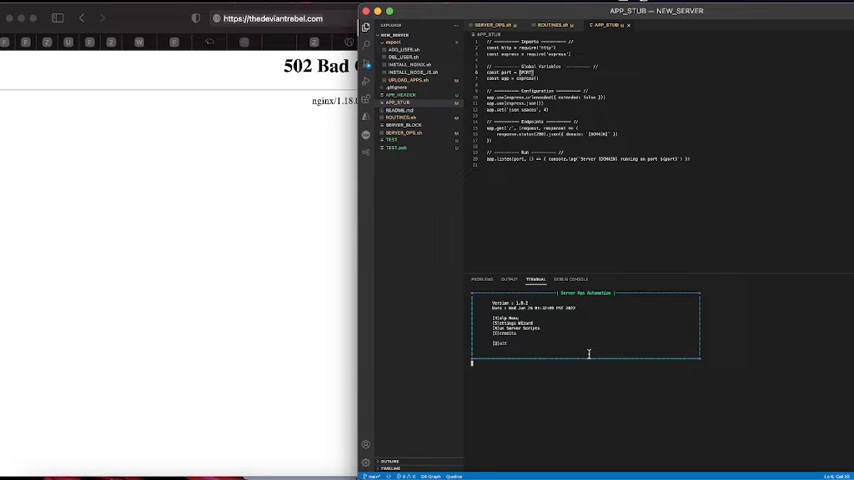
pyautogui.write('2')
# Step: Enter the settings wizard's Update option and select the expect scripts folder
pyautogui.press('Return')
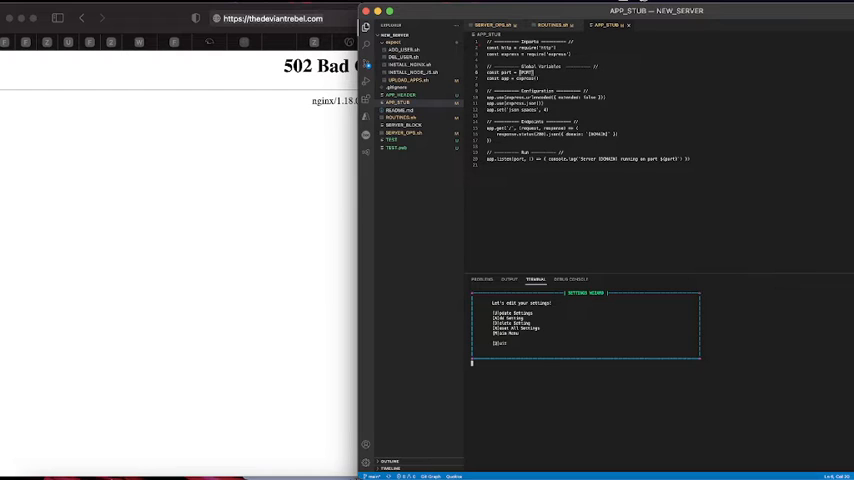
pyautogui.write('1')
pyautogui.press('Return')
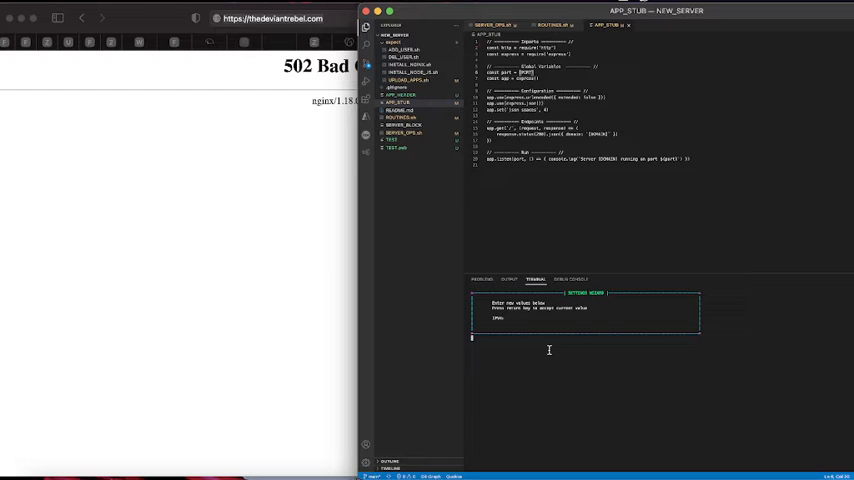
pyautogui.write('127.104.117.98')
pyautogui.click(404, 50)
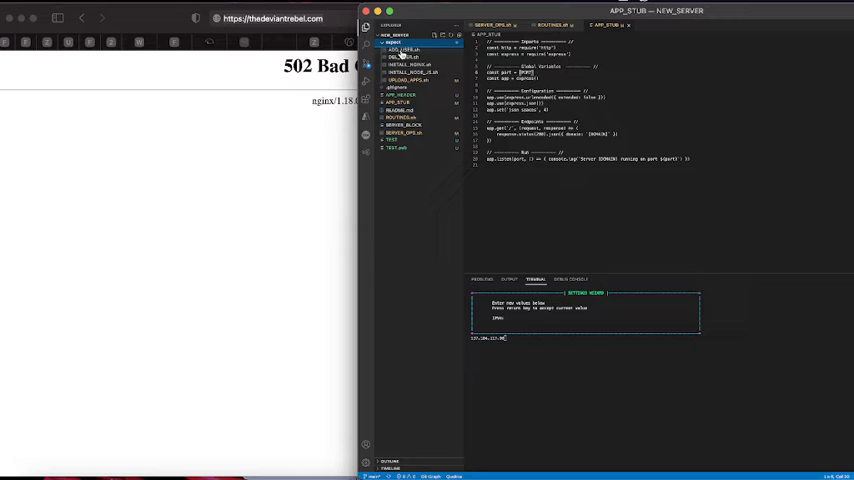
# Step: Review ADD_USER.sh: ssh login, user setup, firewall and ssh key copy commands
pyautogui.click(402, 50)
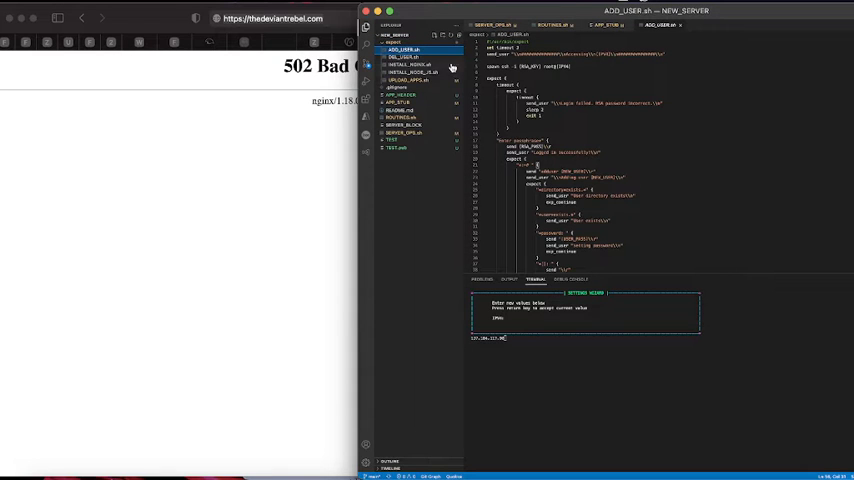
pyautogui.moveTo(487, 66); pyautogui.dragTo(572, 66)
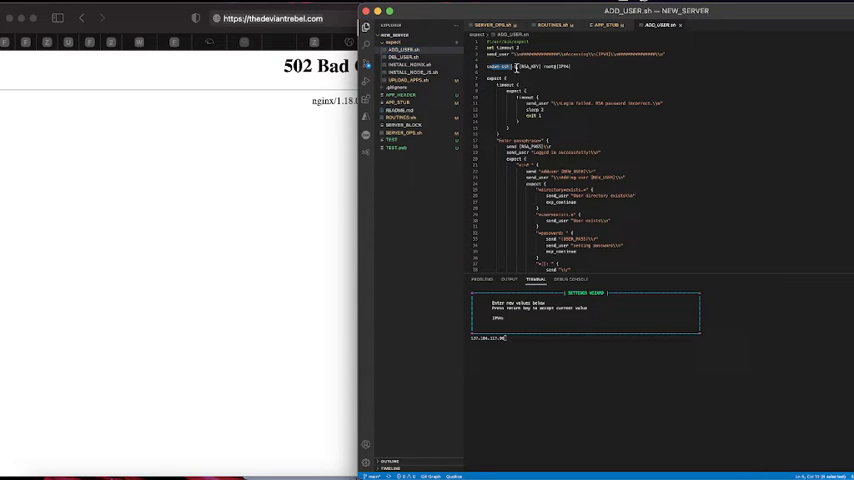
pyautogui.click(579, 72)
pyautogui.write('-i')
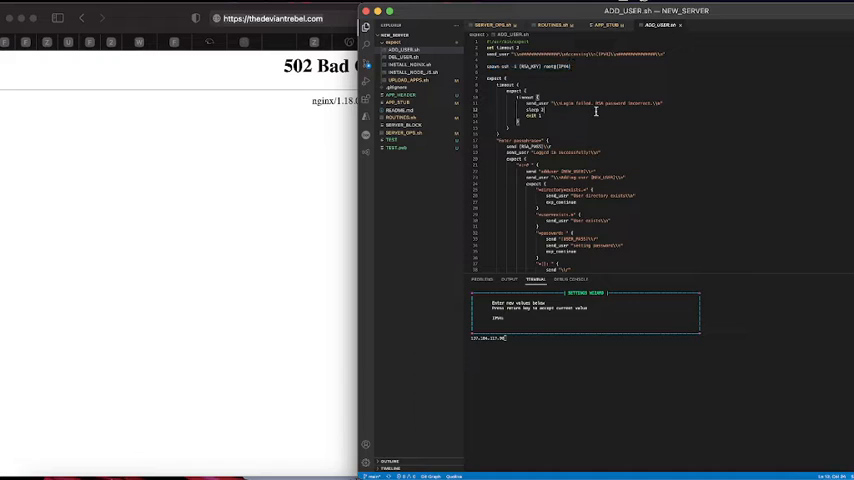
pyautogui.moveTo(578, 66); pyautogui.dragTo(540, 66)
pyautogui.click(565, 84)
pyautogui.scroll(-5, 567, 91)
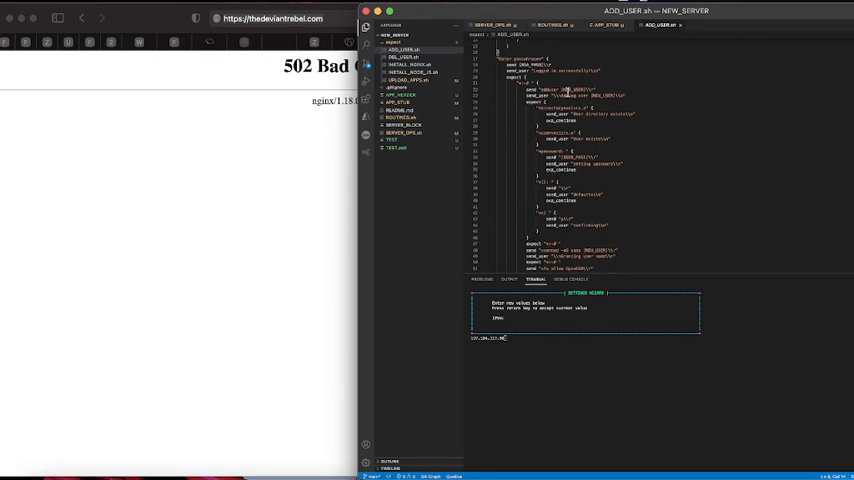
pyautogui.scroll(-5, 567, 91)
pyautogui.scroll(-4, 604, 122)
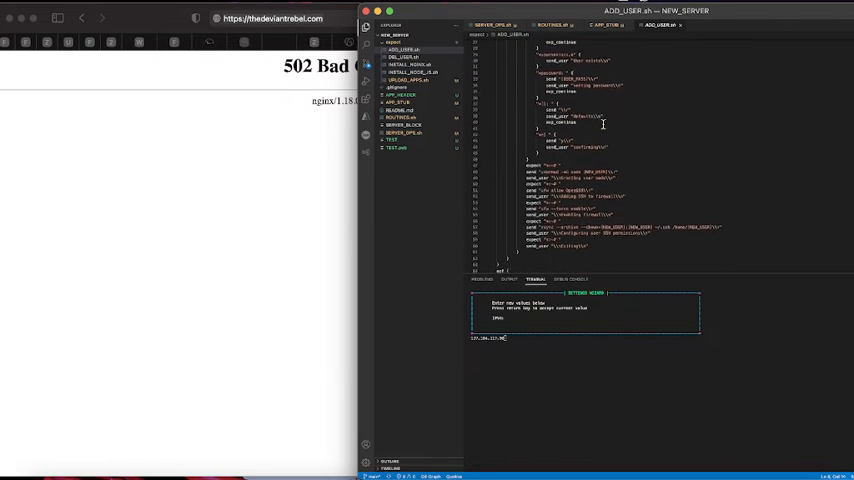
pyautogui.scroll(-4, 604, 122)
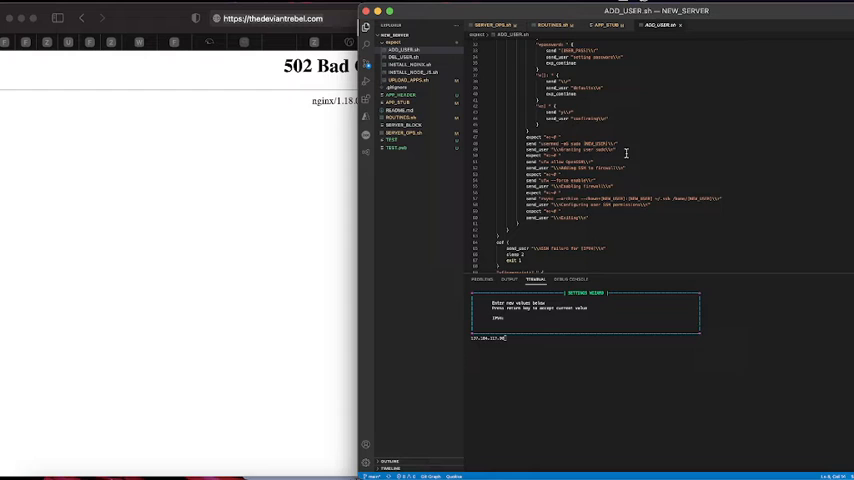
pyautogui.moveTo(620, 143); pyautogui.dragTo(487, 158)
pyautogui.moveTo(625, 167); pyautogui.dragTo(487, 181)
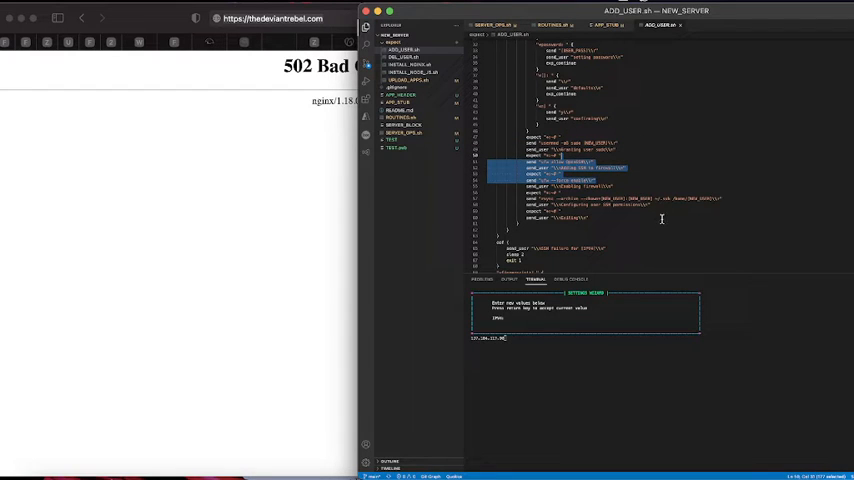
pyautogui.moveTo(722, 198); pyautogui.dragTo(487, 217)
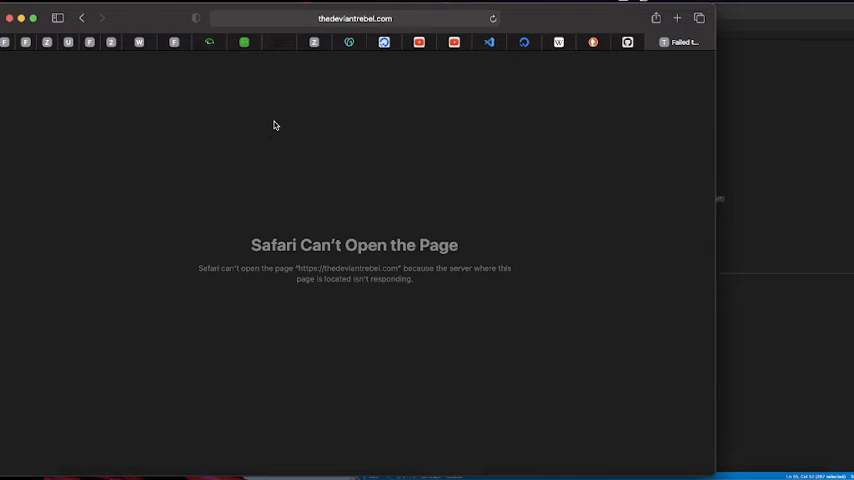
# Step: Reload the site in Safari to test it and return to the editor
pyautogui.click(395, 18)
pyautogui.press('Return')
pyautogui.click(740, 23)
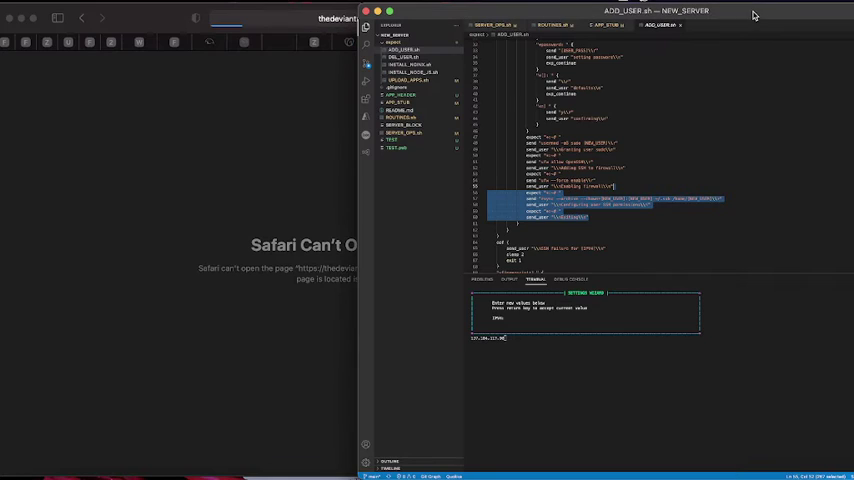
pyautogui.click(663, 213)
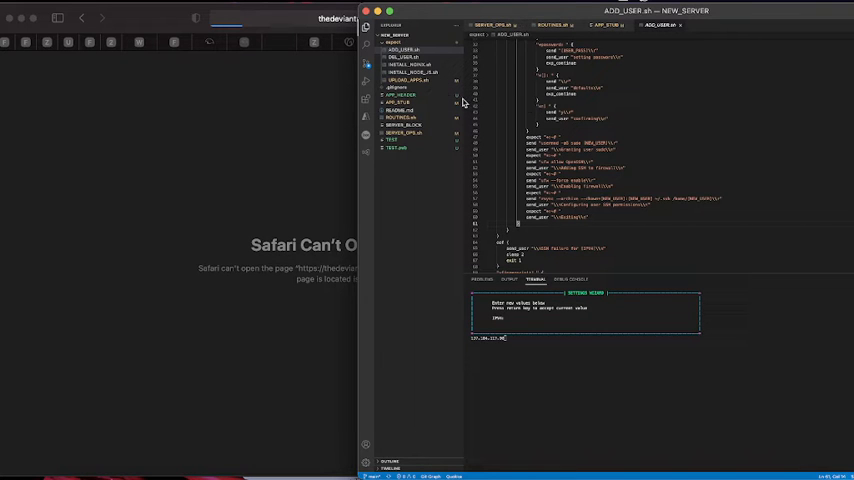
pyautogui.scroll(5, 597, 108)
pyautogui.scroll(5, 597, 108)
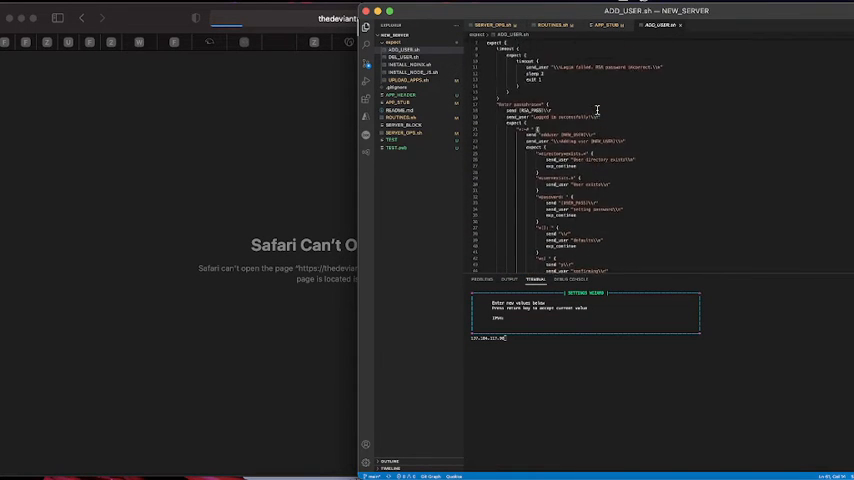
pyautogui.scroll(-5, 597, 108)
pyautogui.scroll(-5, 597, 108)
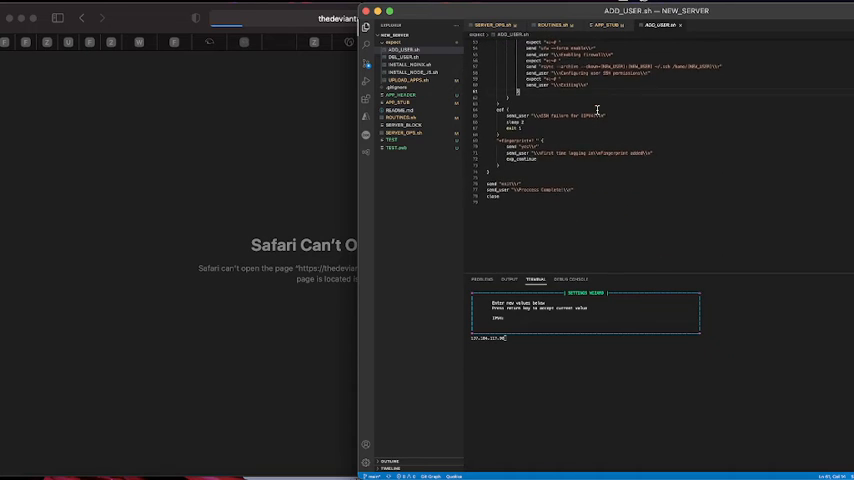
pyautogui.scroll(2, 597, 108)
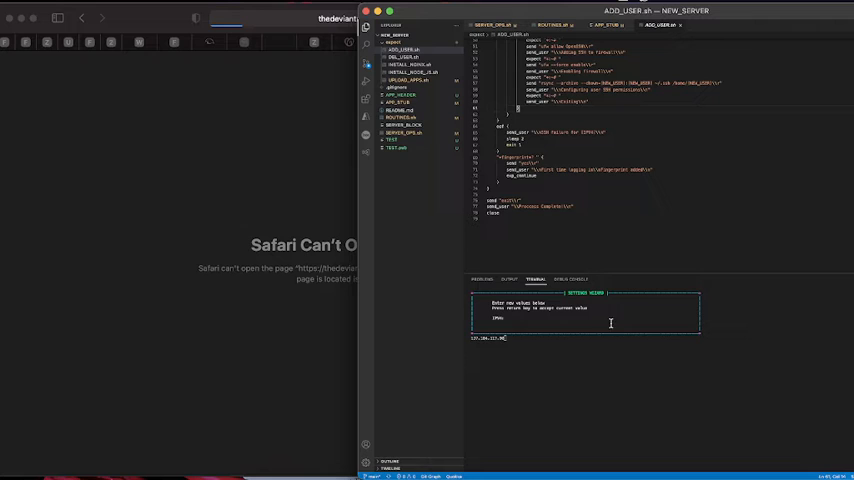
# Step: Submit the IP, domain, user password, Node version, second password and apps values to the wizard
pyautogui.press('Return')
pyautogui.write('vi')
pyautogui.write('deant')
pyautogui.write('ant')
pyautogui.write('.net')
pyautogui.write('om')
pyautogui.press('Return')
pyautogui.write('pass')
pyautogui.write('wo')
pyautogui.press('Return')
pyautogui.write('80')
pyautogui.press('Return')
pyautogui.write('pass')
pyautogui.write('wo')
pyautogui.press('Return')
pyautogui.write('a')
pyautogui.write('pps')
pyautogui.press('Return')
# Step: Review the SERVER_BLOCK nginx config and its PORT placeholder in proxy_pass
pyautogui.click(608, 25)
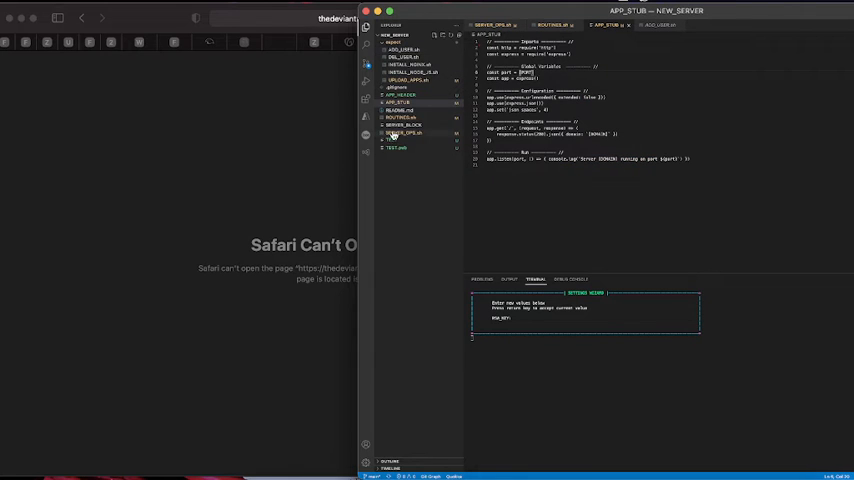
pyautogui.click(403, 125)
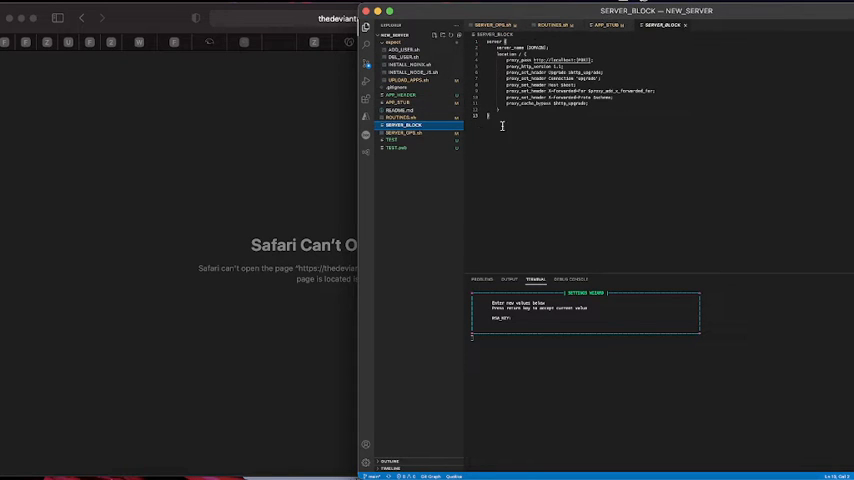
pyautogui.moveTo(495, 115); pyautogui.dragTo(487, 40)
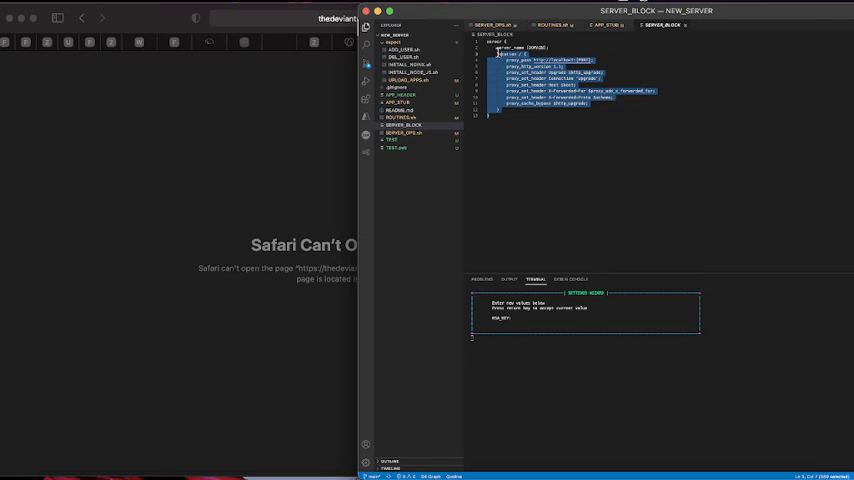
pyautogui.click(553, 142)
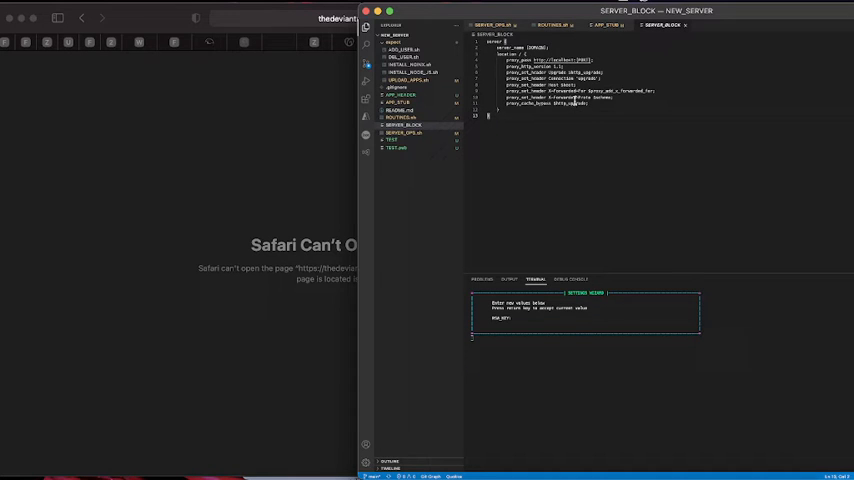
pyautogui.doubleClick(583, 60)
pyautogui.click(585, 61)
pyautogui.write('..')
pyautogui.write('/')
pyautogui.write('api_s')
pyautogui.write('err')
# Step: Submit the key path, email and new user values to finish the wizard
pyautogui.press('Return')
pyautogui.write('root')
pyautogui.write('t')
pyautogui.write('e')
pyautogui.write('domain')
pyautogui.write('.com')
pyautogui.write('.net')
pyautogui.write('.com')
pyautogui.press('Return')
pyautogui.write('new')
pyautogui.press('Return')
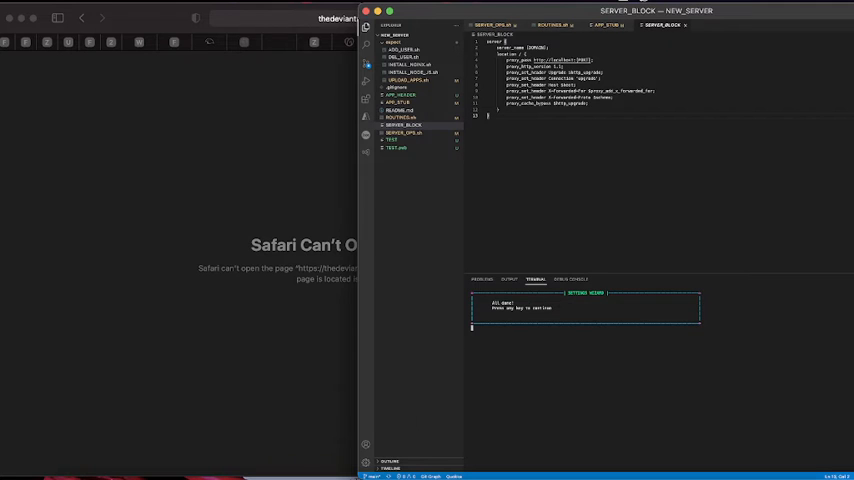
# Step: Add a new setting with its key and value through the Settings Wizard
pyautogui.press('Return')
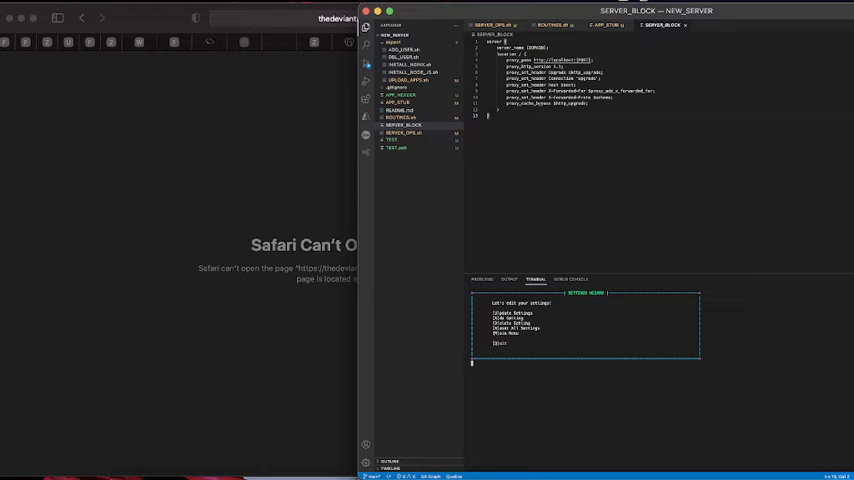
pyautogui.write('1')
pyautogui.press('Return')
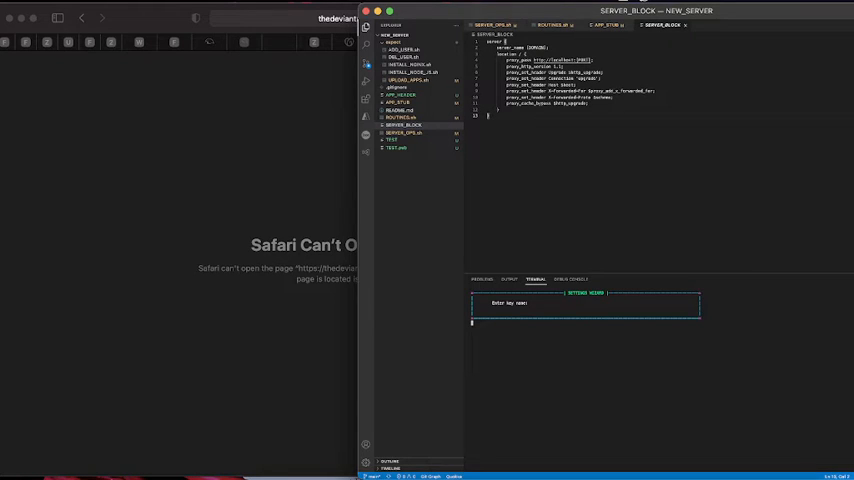
pyautogui.write('abc')
pyautogui.press('Return')
pyautogui.press('Return')
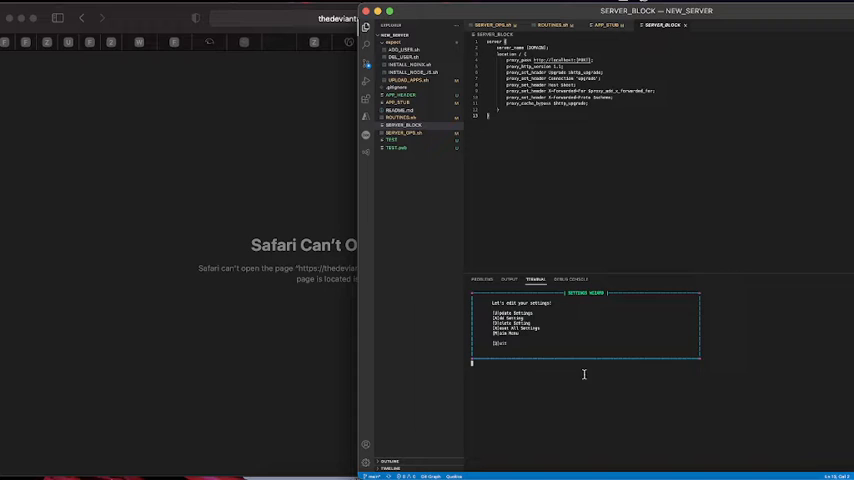
pyautogui.write('1')
# Step: Run Update Settings keeping DOMAIN and the remaining values unchanged until it reports All done
pyautogui.press('Return')
pyautogui.press('Return')
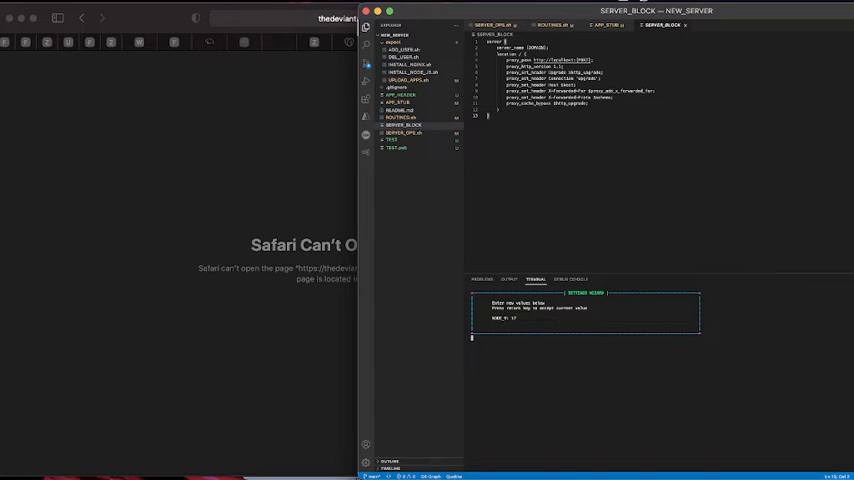
pyautogui.press('Return')
pyautogui.press('Return')
pyautogui.press('Return')
pyautogui.press('Return')
pyautogui.press('Return')
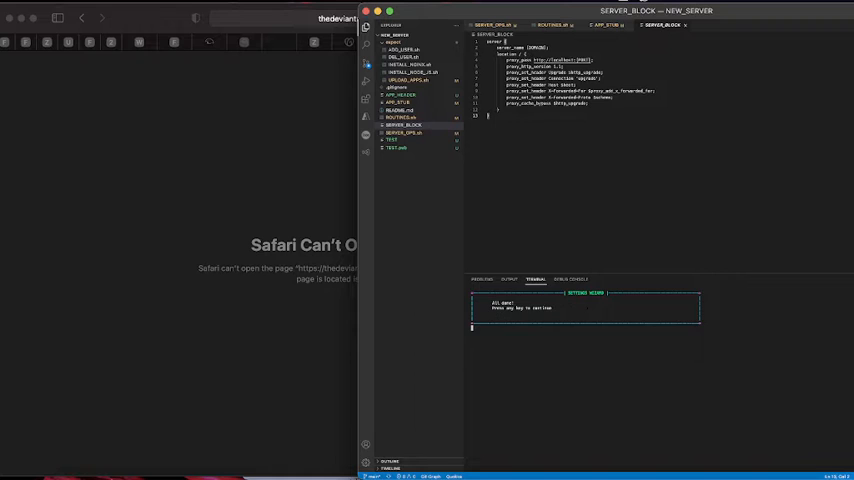
# Step: Reformat APP_STUB's response.json onto separate lines and add an age: [AGE] field beside domain
pyautogui.moveTo(405, 139)
pyautogui.click(398, 102)
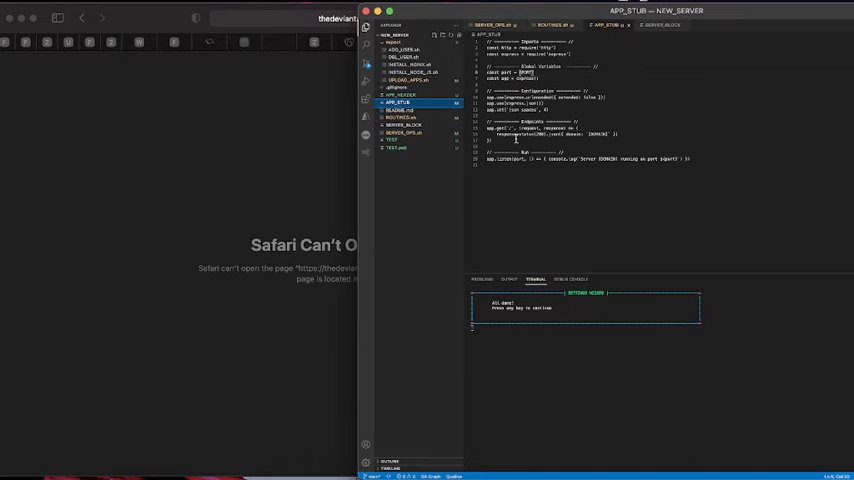
pyautogui.moveTo(640, 165); pyautogui.dragTo(620, 125)
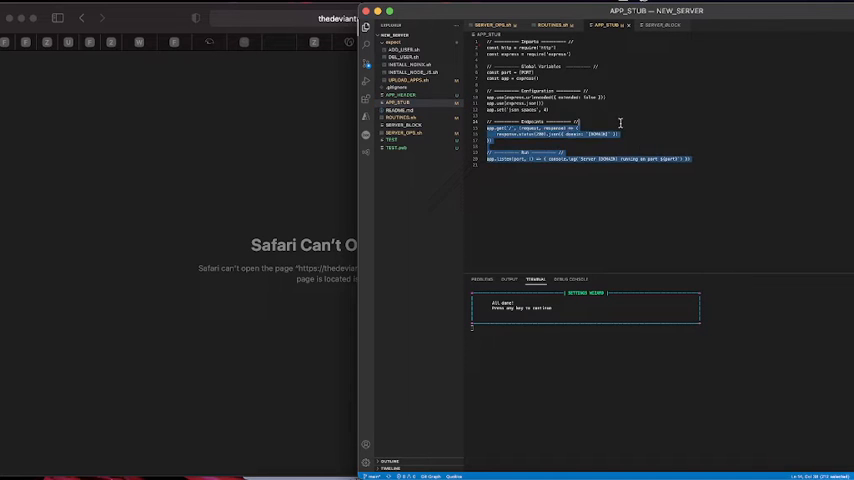
pyautogui.click(632, 177)
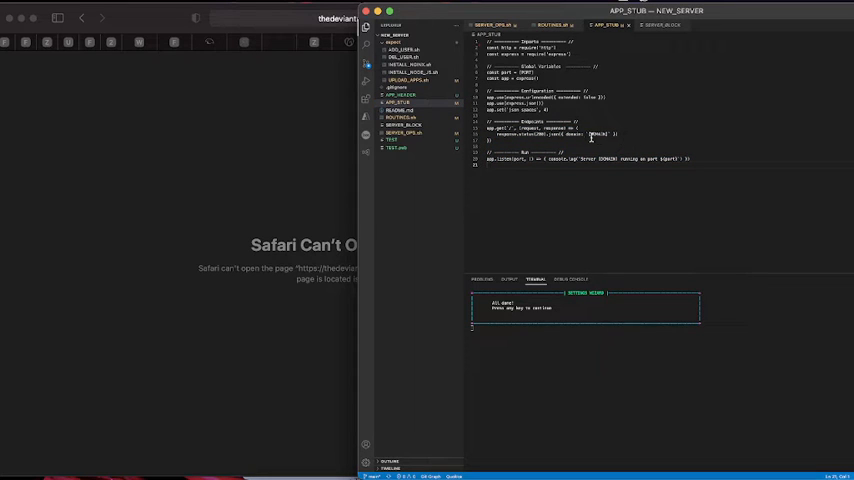
pyautogui.hotkey('shift', 'alt', 'f')
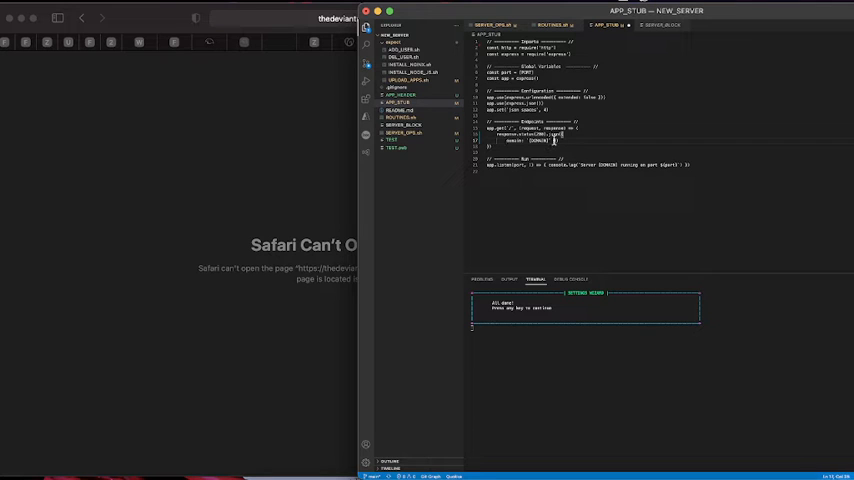
pyautogui.press('Return')
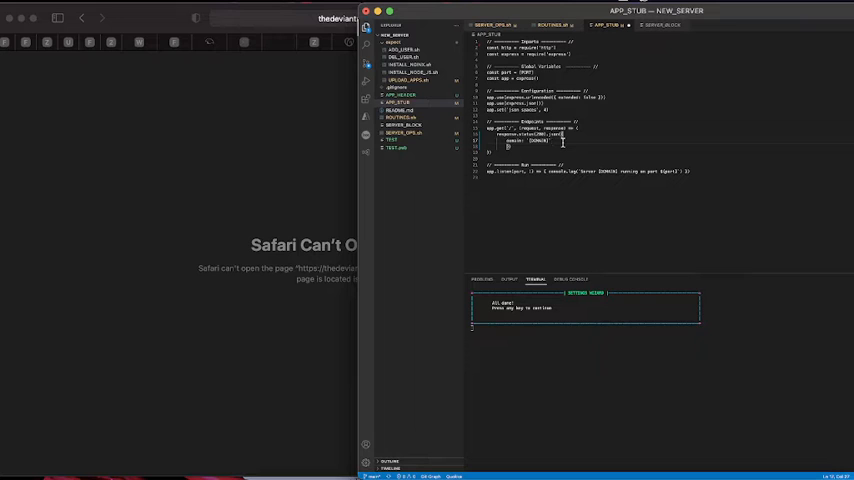
pyautogui.press('Return')
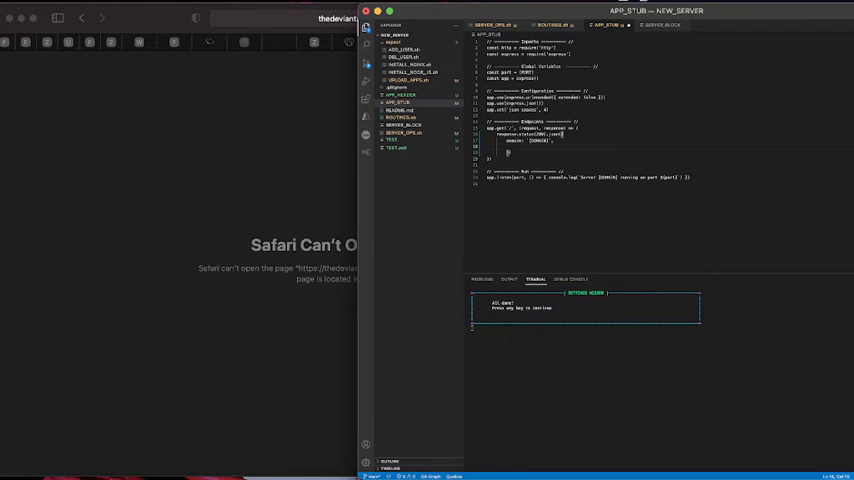
pyautogui.press('Tab')
pyautogui.write('f')
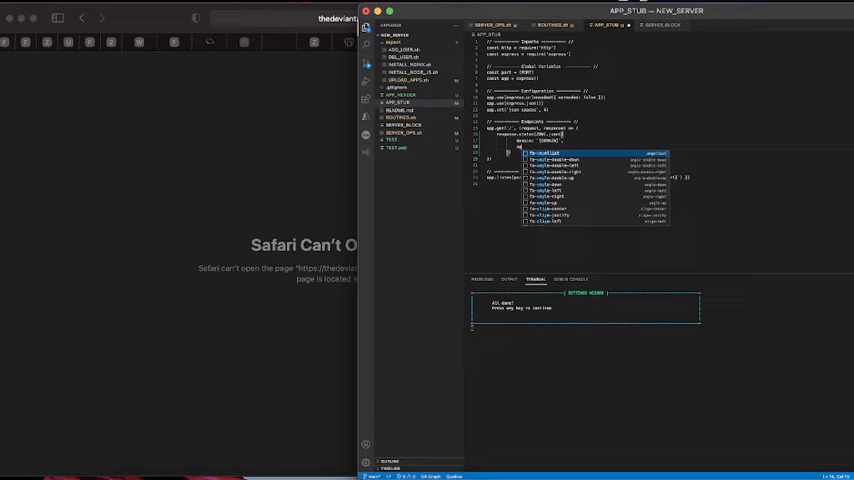
pyautogui.write('ge')
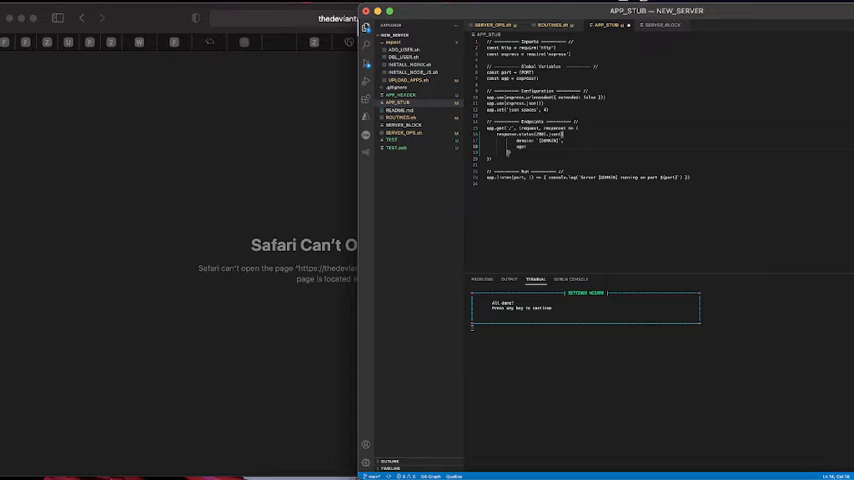
pyautogui.write(': [AGE')
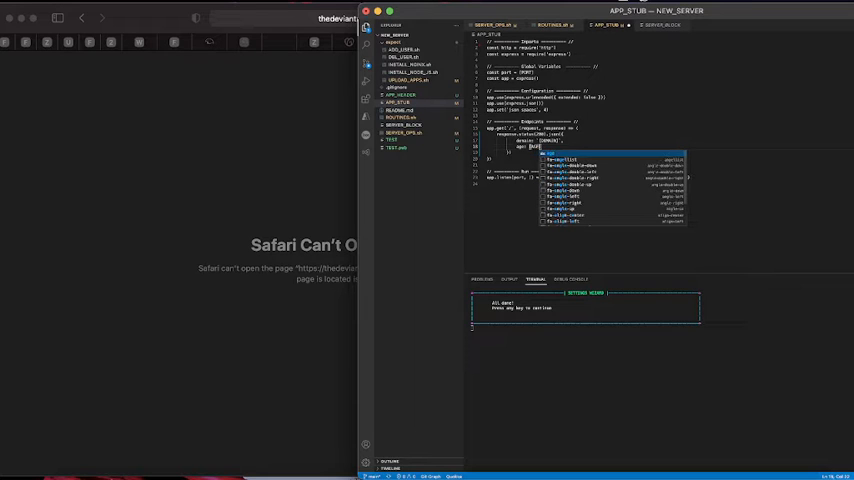
pyautogui.press('Escape')
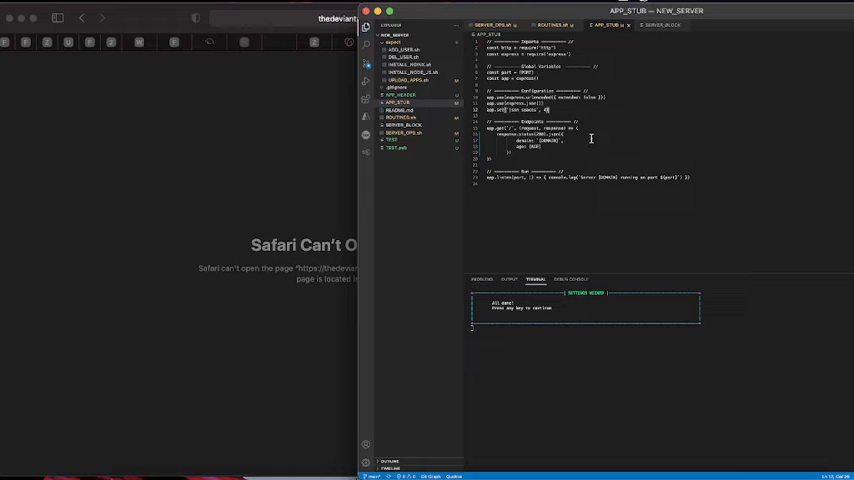
# Step: Return to the terminal and dismiss the done message to reach the settings menu
pyautogui.click(617, 363)
pyautogui.press('Return')
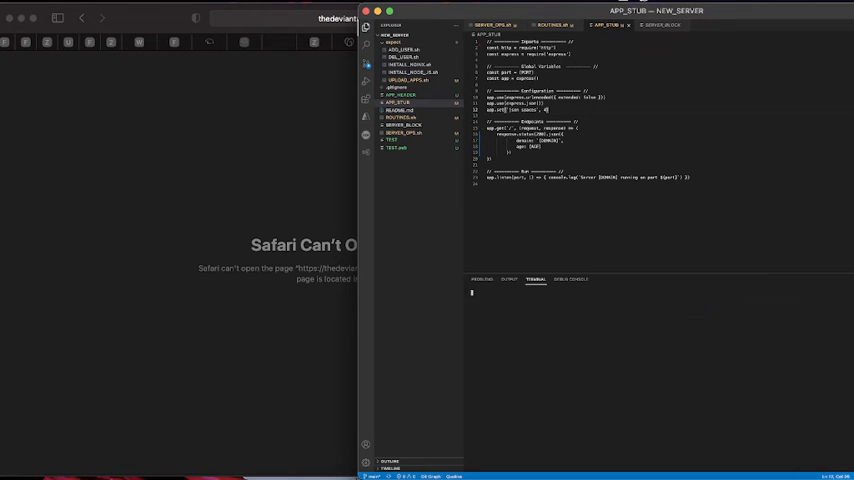
# Step: From the main menu start Build server blocks and apps in the Server Menu
pyautogui.press('Return')
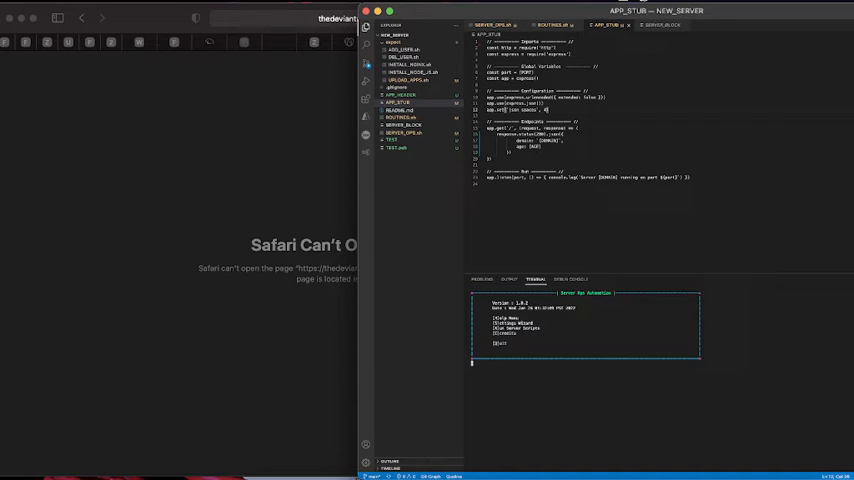
pyautogui.press('Return')
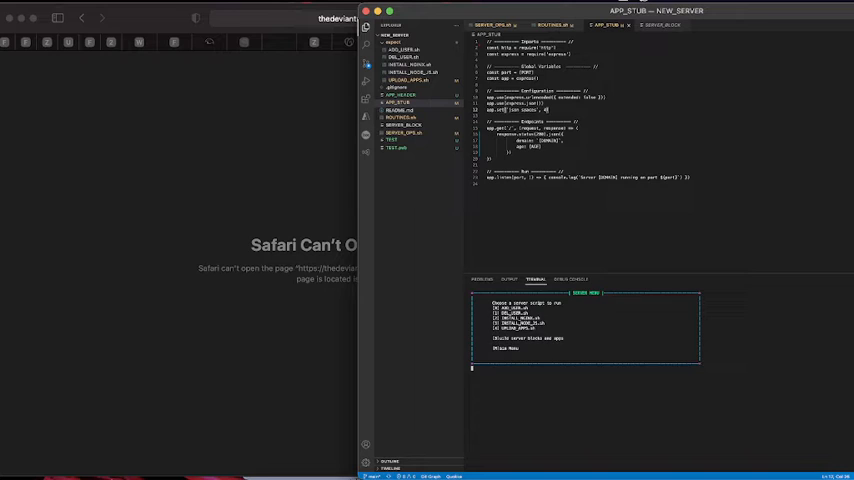
pyautogui.press('Return')
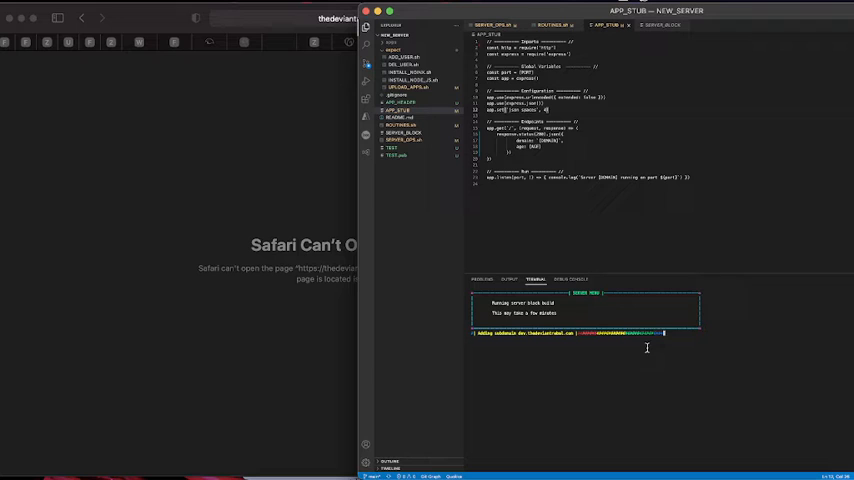
# Step: Inspect the generated apps/dev.js, checking its response fields and port 5000
pyautogui.click(395, 42)
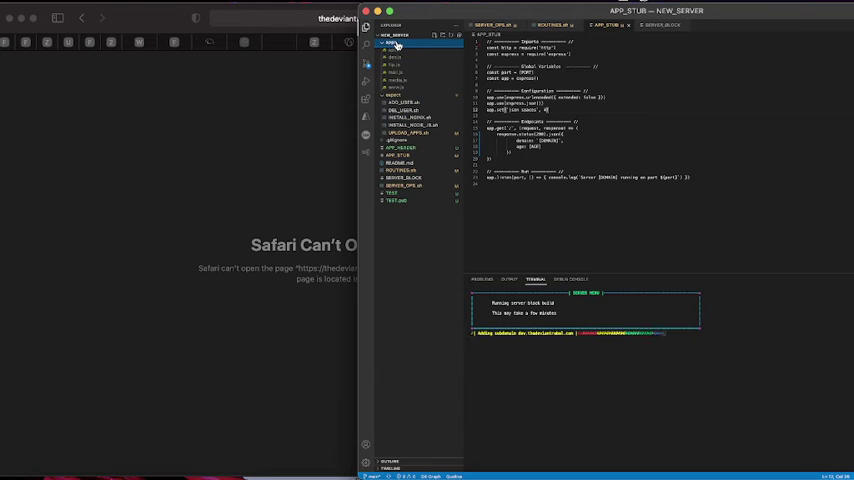
pyautogui.click(394, 57)
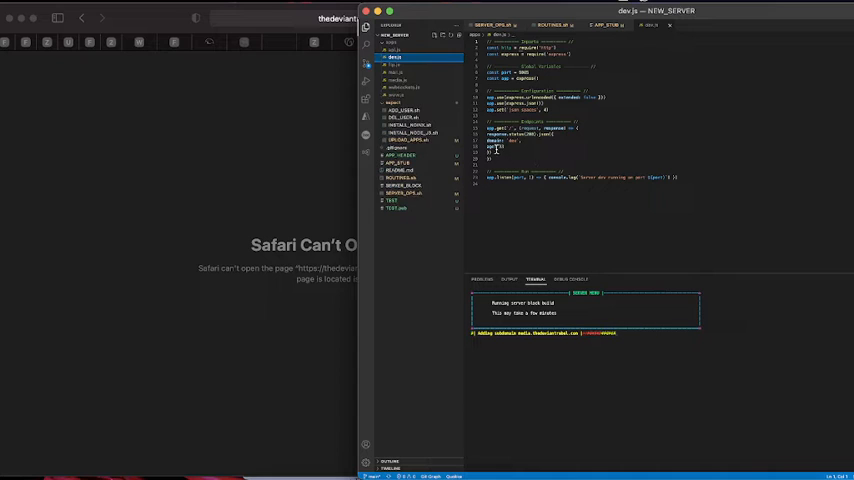
pyautogui.moveTo(523, 145); pyautogui.dragTo(487, 147)
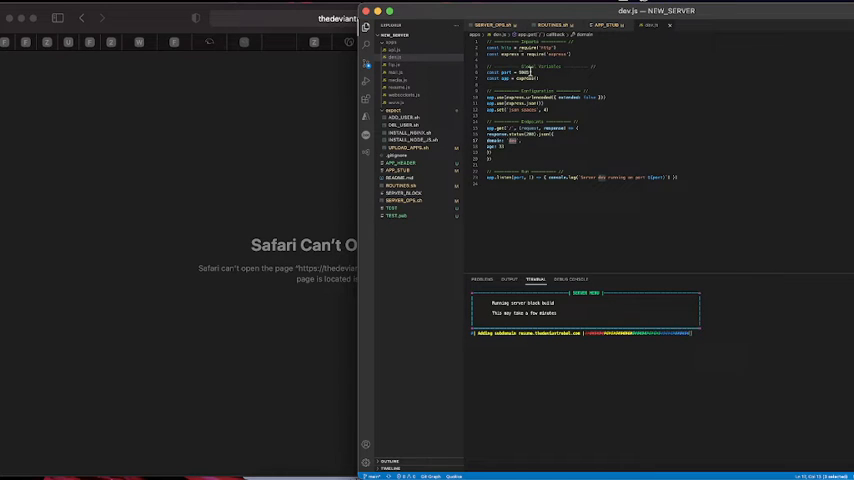
pyautogui.doubleClick(521, 72)
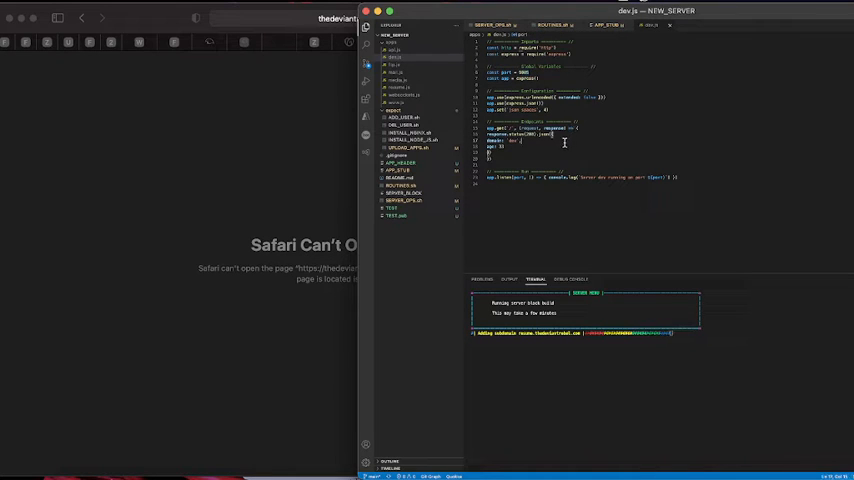
pyautogui.click(509, 160)
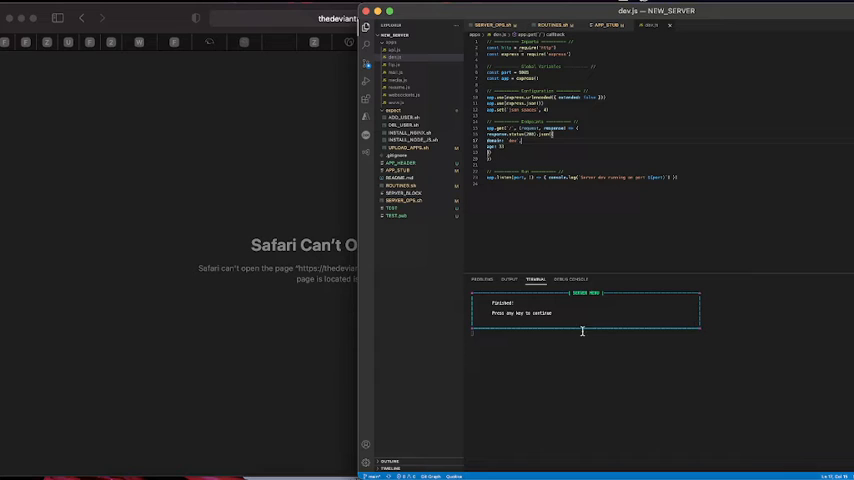
# Step: Dismiss the finished build and exit the script menu to the shell prompt
pyautogui.press('Return')
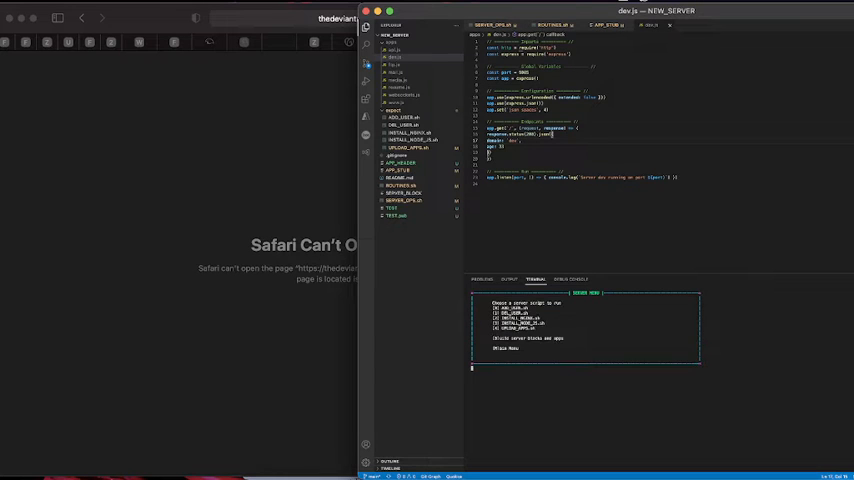
pyautogui.hotkey('ctrl', 'c')
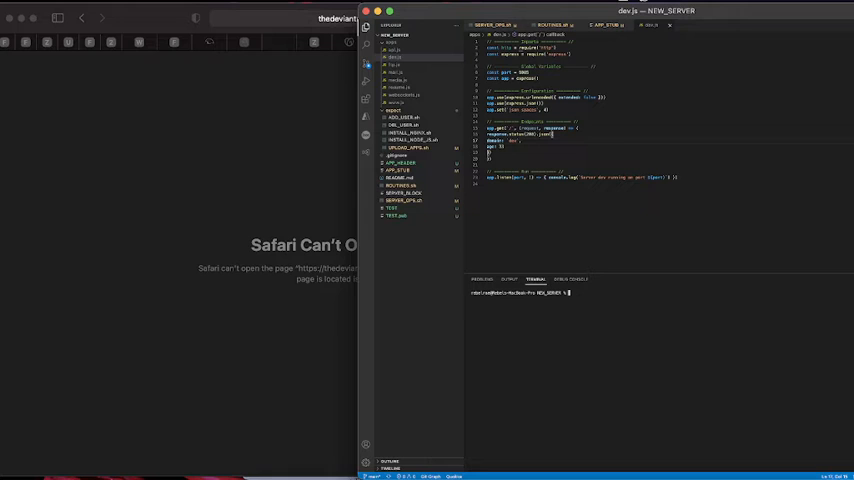
pyautogui.write('code')
pyautogui.write(' ./')
pyautogui.write('te')
pyautogui.write('s')
pyautogui.write('t.js')
pyautogui.press('Return')
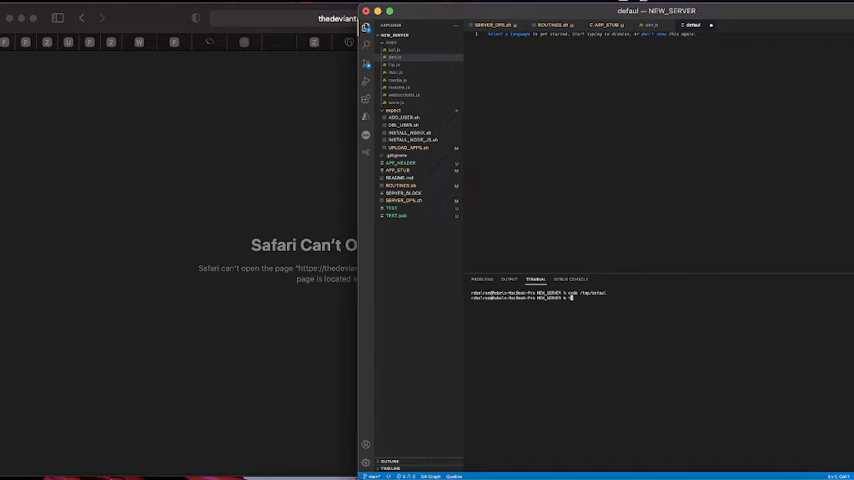
pyautogui.write('code /tmp/default')
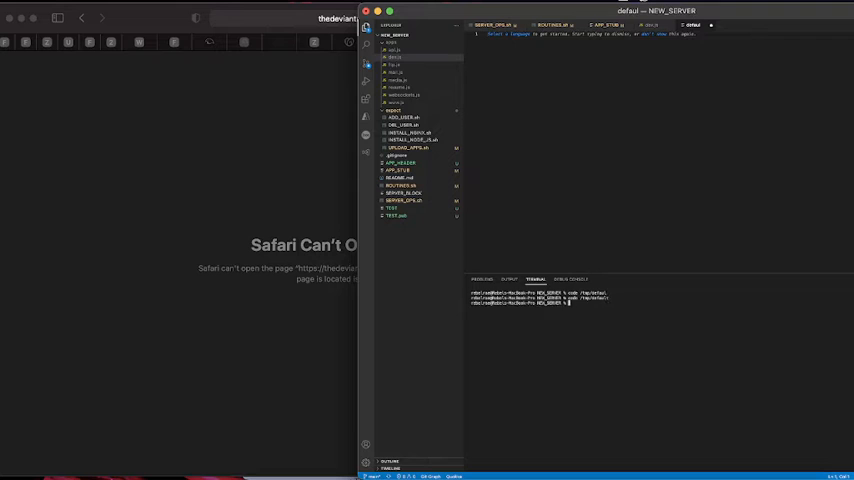
pyautogui.press('Return')
pyautogui.press('super+v')
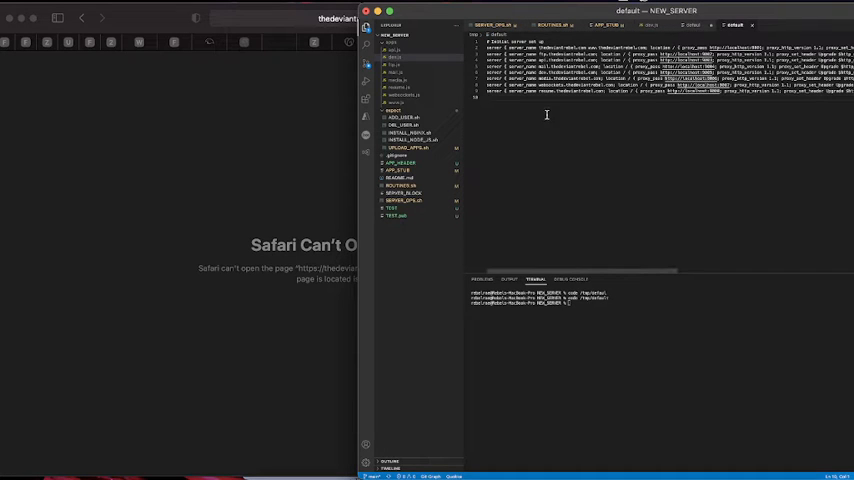
pyautogui.moveTo(540, 48); pyautogui.dragTo(625, 48)
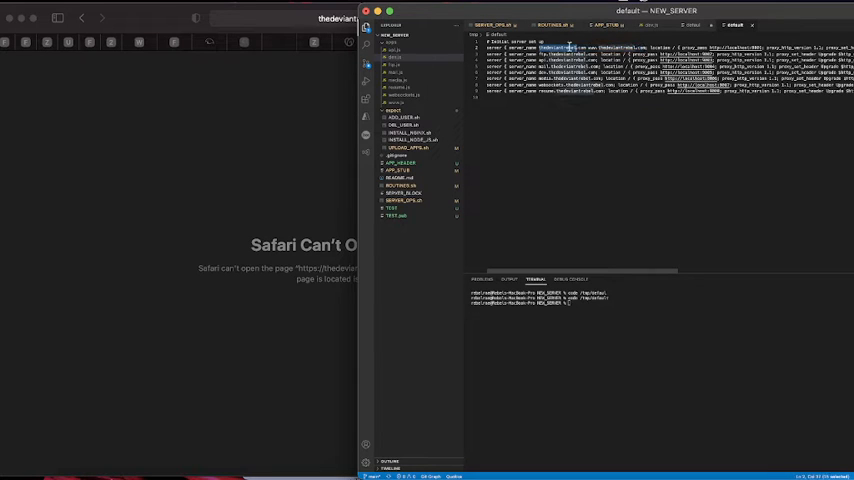
pyautogui.click(533, 46)
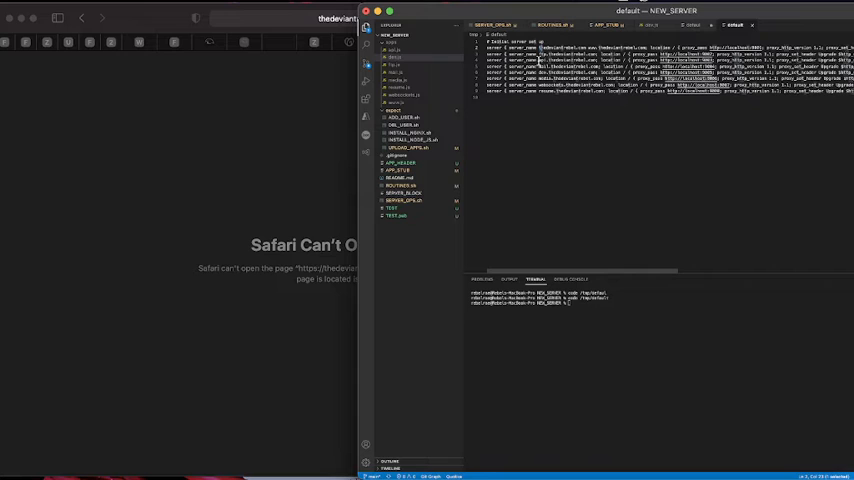
pyautogui.doubleClick(548, 54)
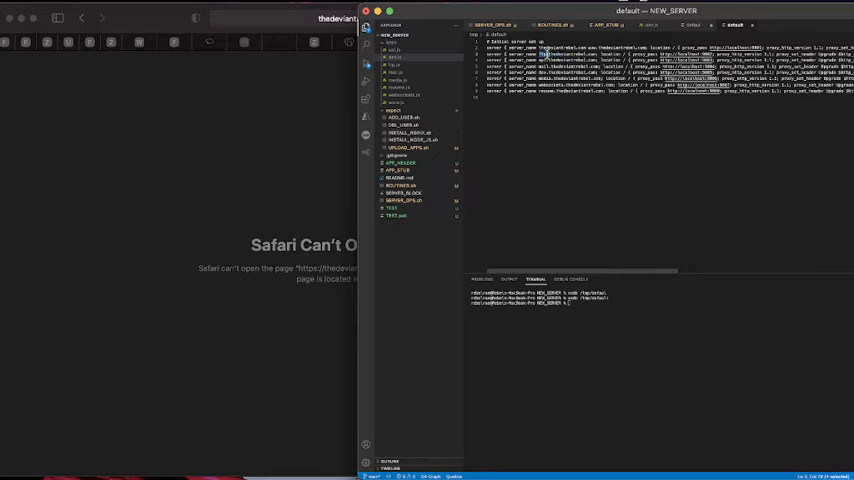
pyautogui.moveTo(543, 66); pyautogui.dragTo(543, 72)
pyautogui.press('super+a')
pyautogui.click(719, 149)
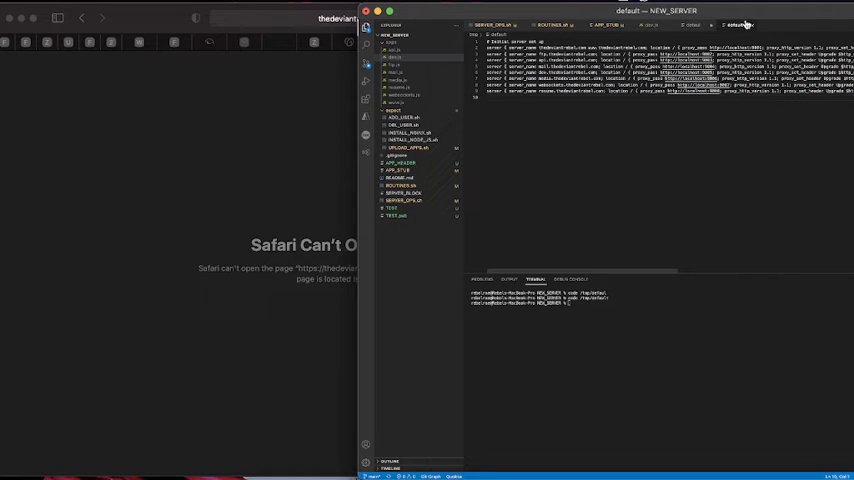
pyautogui.click(711, 24)
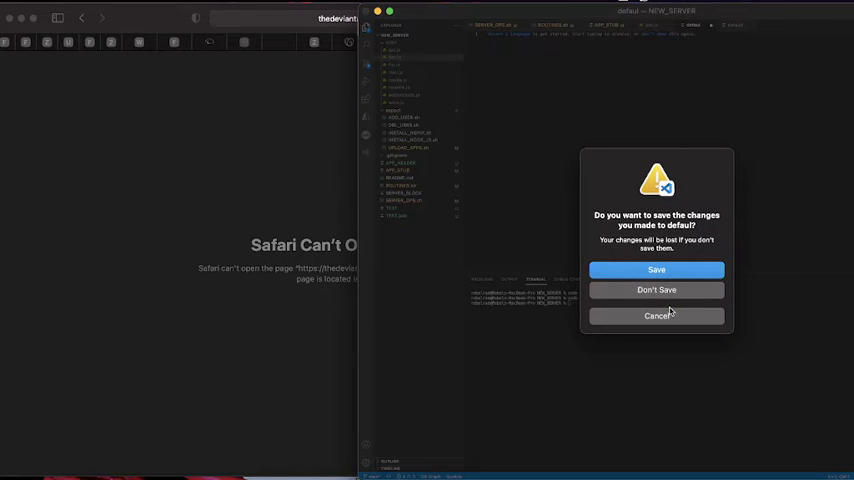
pyautogui.click(656, 289)
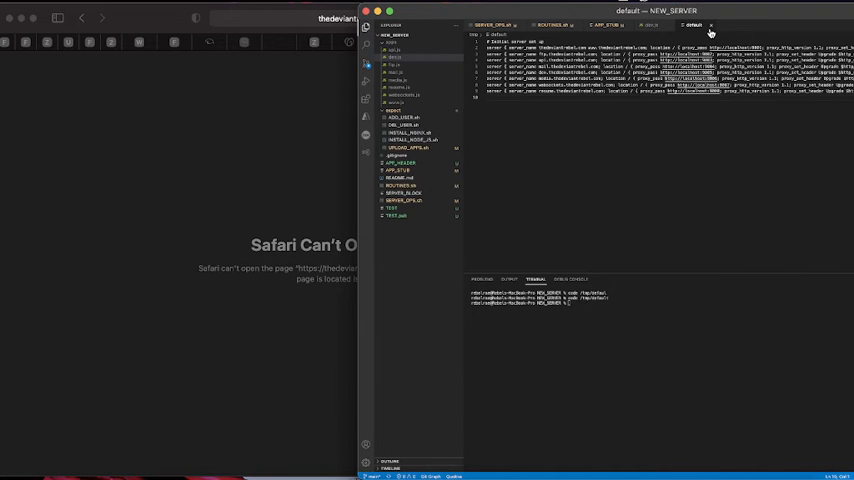
pyautogui.click(648, 24)
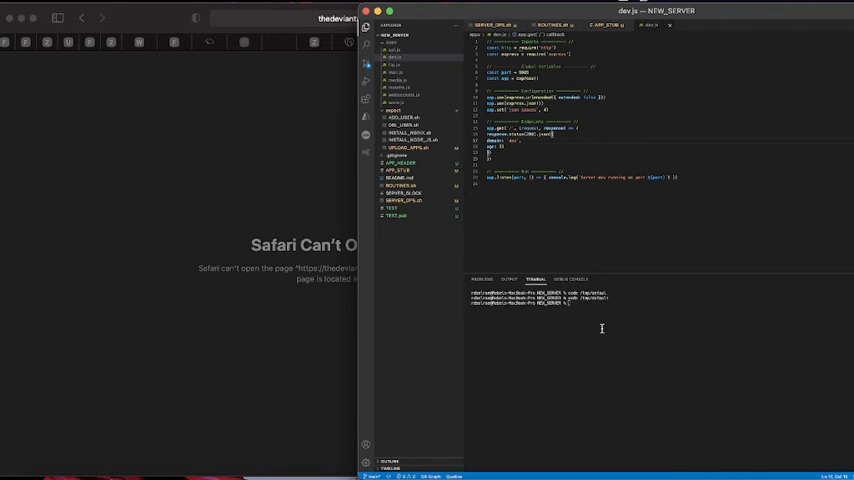
# Step: Relaunch ./SERVER_OPS.sh, choosing the user and entering the password
pyautogui.press('Up')
pyautogui.press('Up')
pyautogui.press('Return')
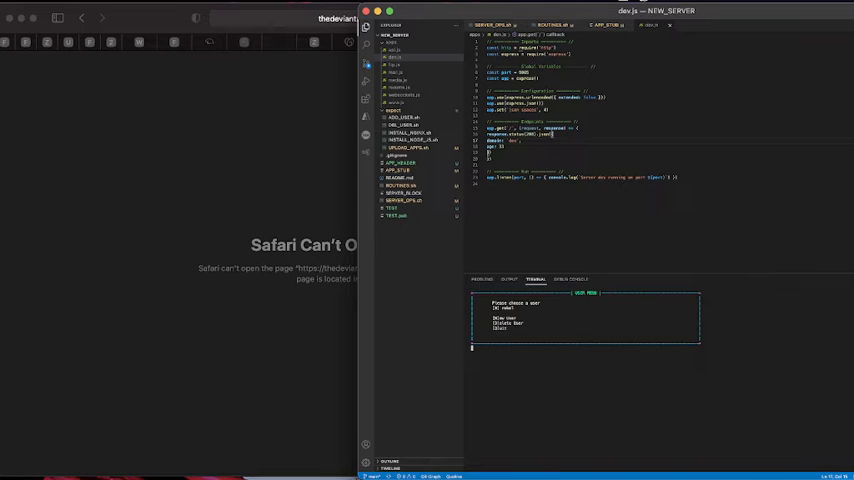
pyautogui.press('Return')
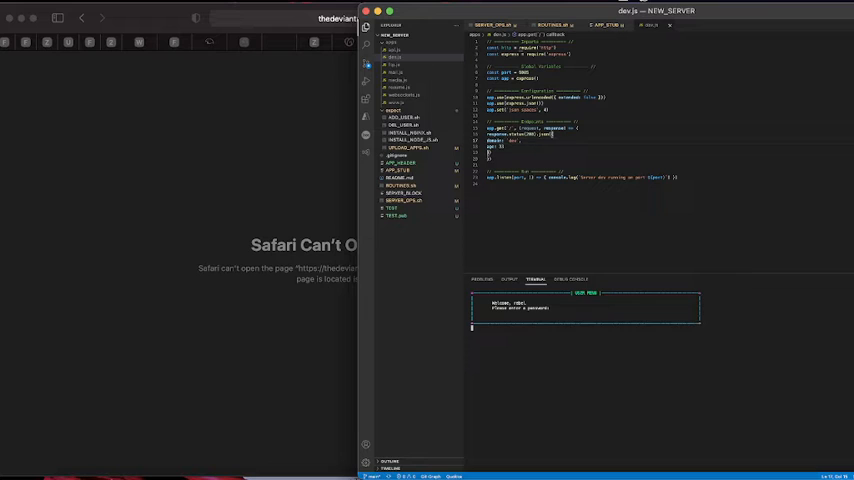
pyautogui.press('Return')
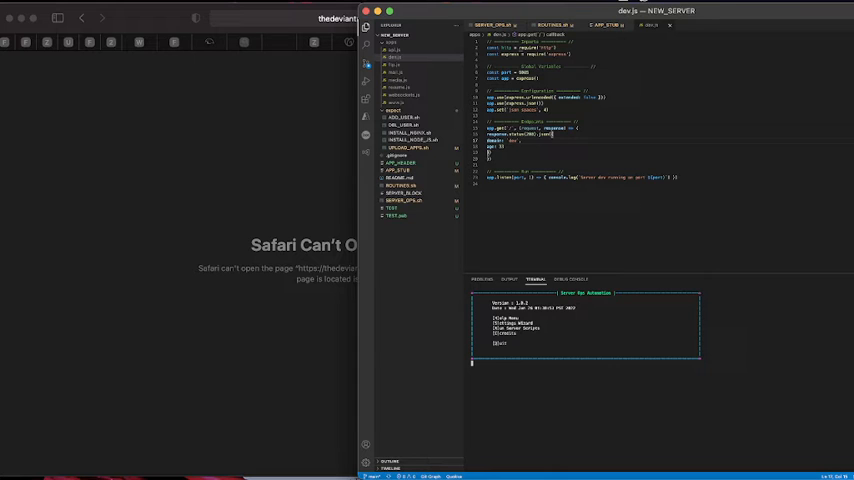
# Step: Run Update Settings keeping IP, app version and other values, then return to the main menu
pyautogui.press('Return')
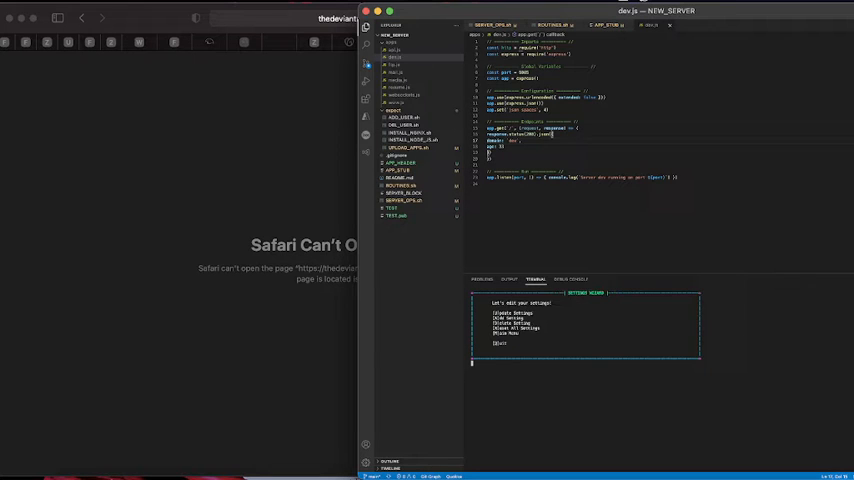
pyautogui.press('Return')
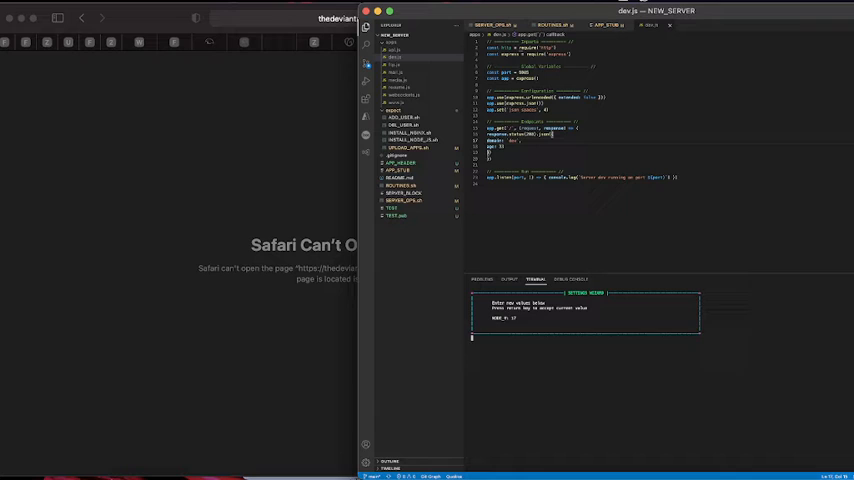
pyautogui.press('Return')
pyautogui.press('Return')
pyautogui.press('Return')
pyautogui.press('Return')
pyautogui.press('Return')
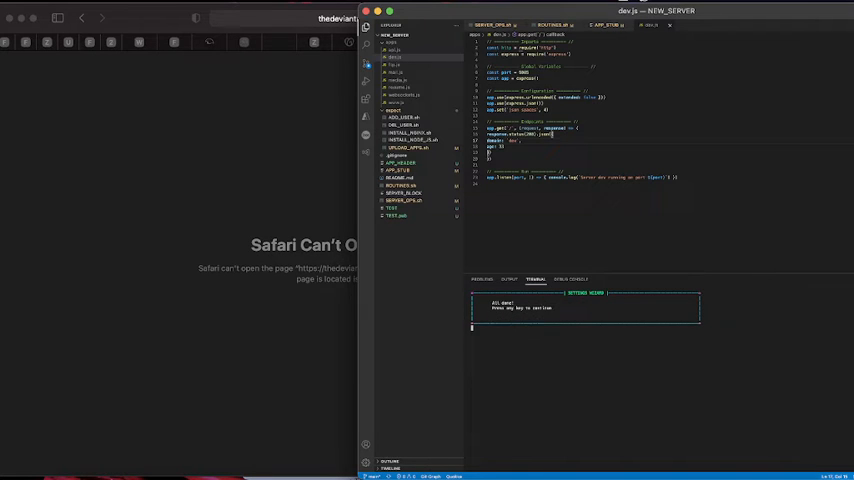
pyautogui.press('Return')
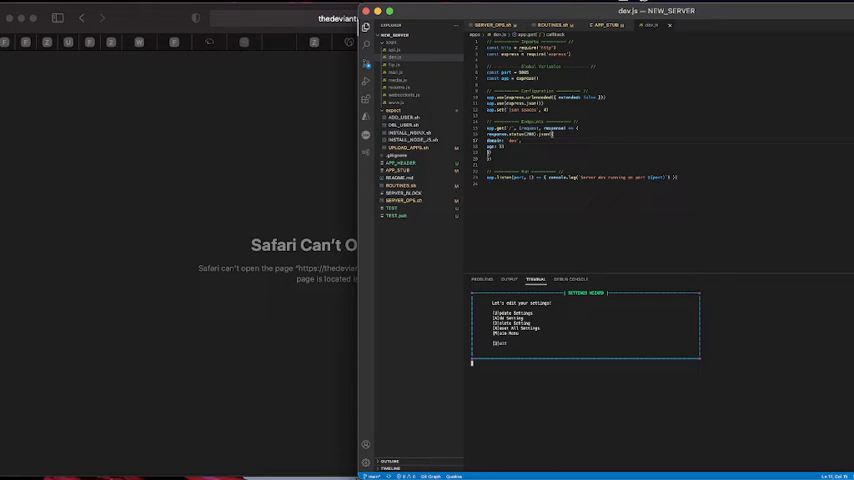
pyautogui.press('q')
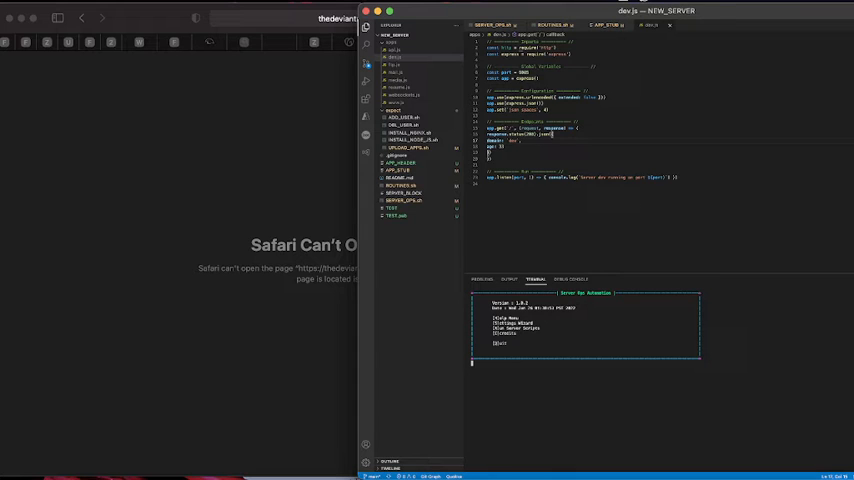
# Step: Run ADD_USER.sh from the Run Server Scripts menu and wait for it to finish
pyautogui.press('s')
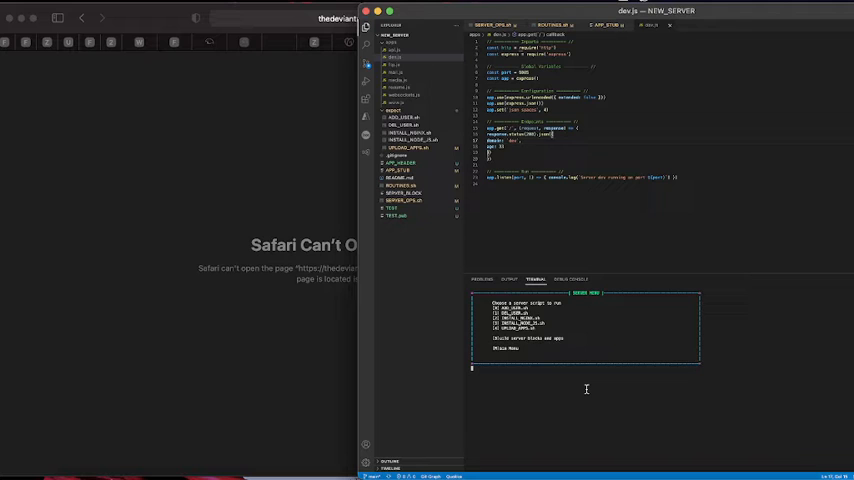
pyautogui.press('1')
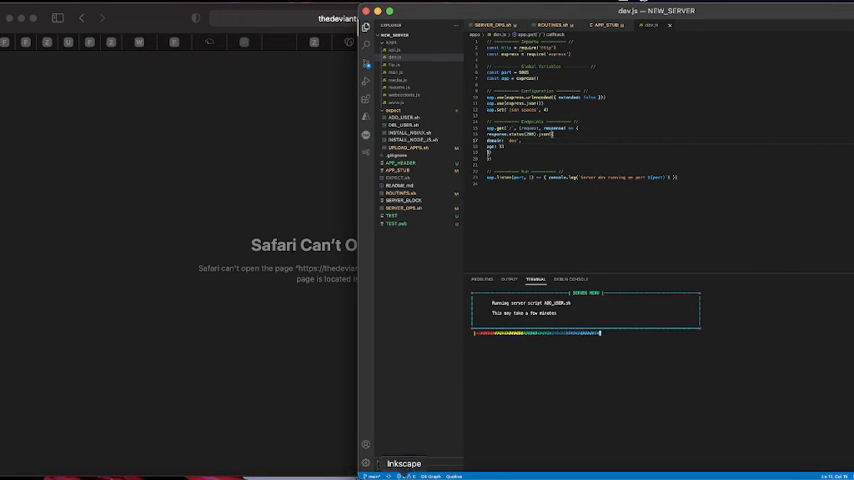
pyautogui.click(404, 470)
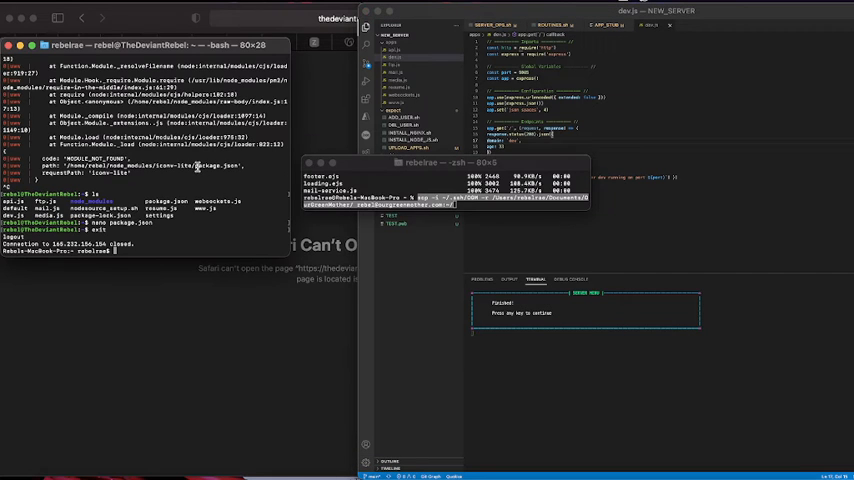
# Step: Recall the ssh command, erase its old IP and check the droplet's address in DigitalOcean
pyautogui.press('Up')
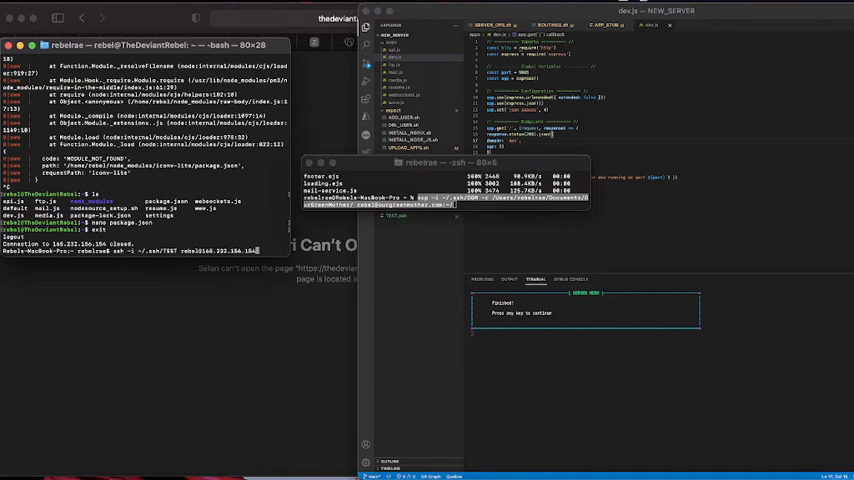
pyautogui.press('BackSpace')
pyautogui.press('BackSpace')
pyautogui.press('BackSpace')
pyautogui.press('BackSpace')
pyautogui.press('BackSpace')
pyautogui.press('BackSpace')
pyautogui.press('BackSpace')
pyautogui.press('BackSpace')
pyautogui.press('BackSpace')
pyautogui.press('BackSpace')
pyautogui.press('BackSpace')
pyautogui.press('BackSpace')
pyautogui.click(168, 19)
pyautogui.click(387, 40)
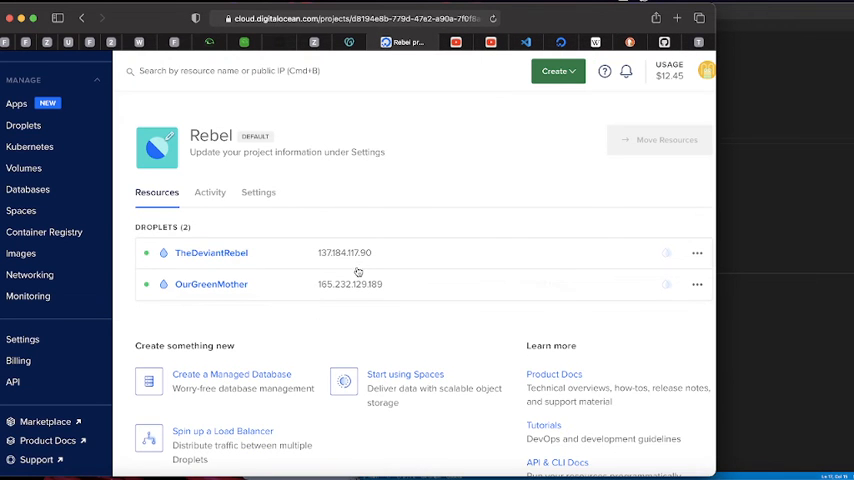
pyautogui.click(374, 470)
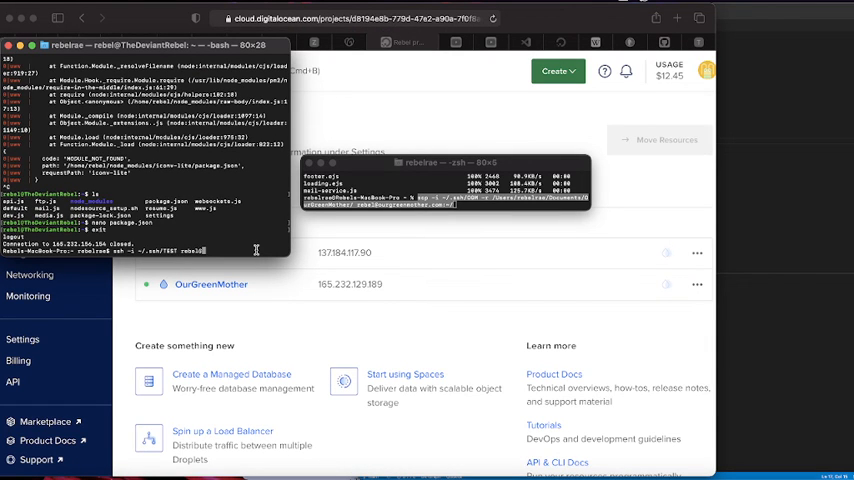
pyautogui.write('137.184.117.90')
# Step: SSH into the droplet with the key passphrase and list its empty home folder
pyautogui.press('Return')
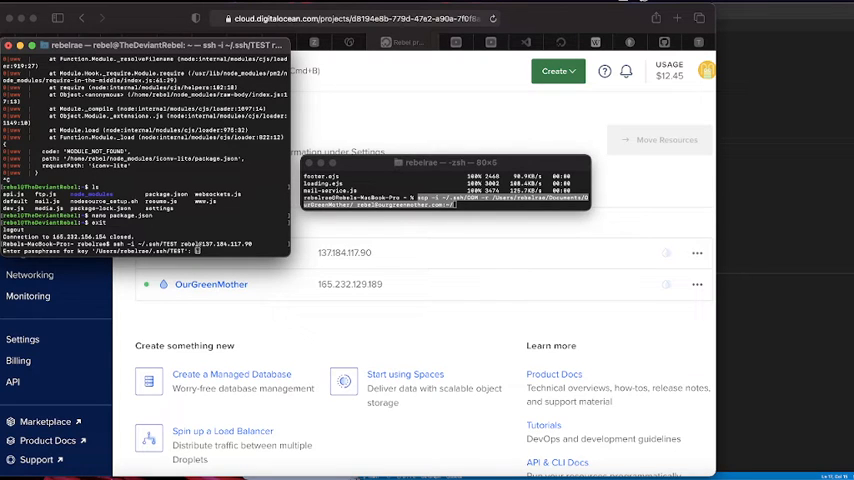
pyautogui.press('Return')
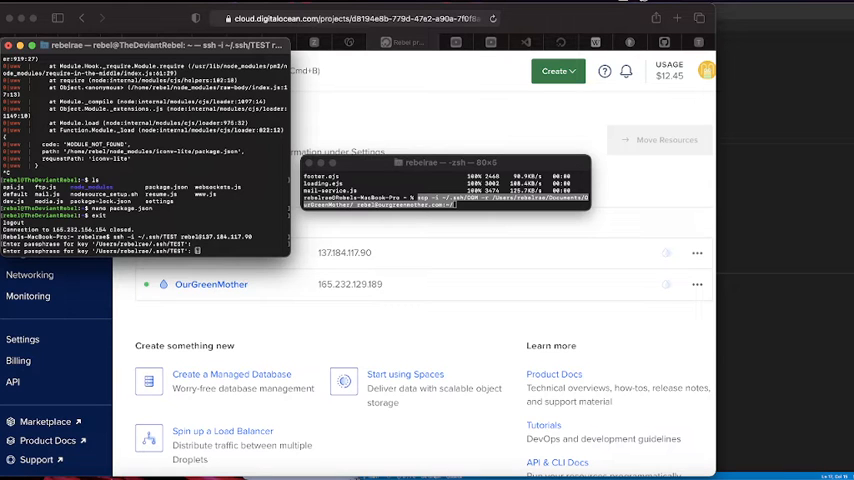
pyautogui.press('Return')
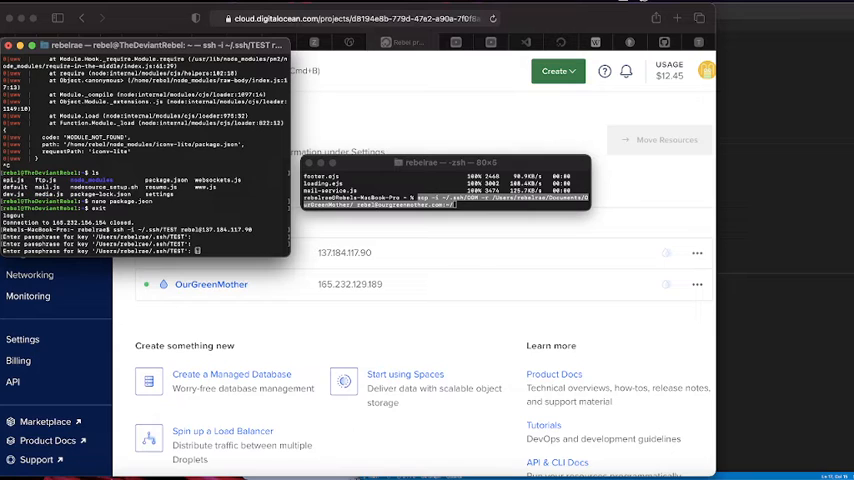
pyautogui.press('Return')
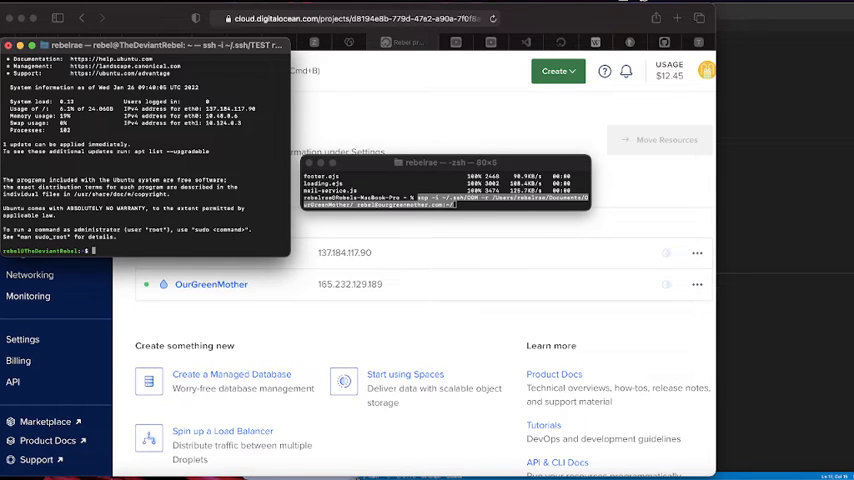
pyautogui.write('ls')
pyautogui.press('Return')
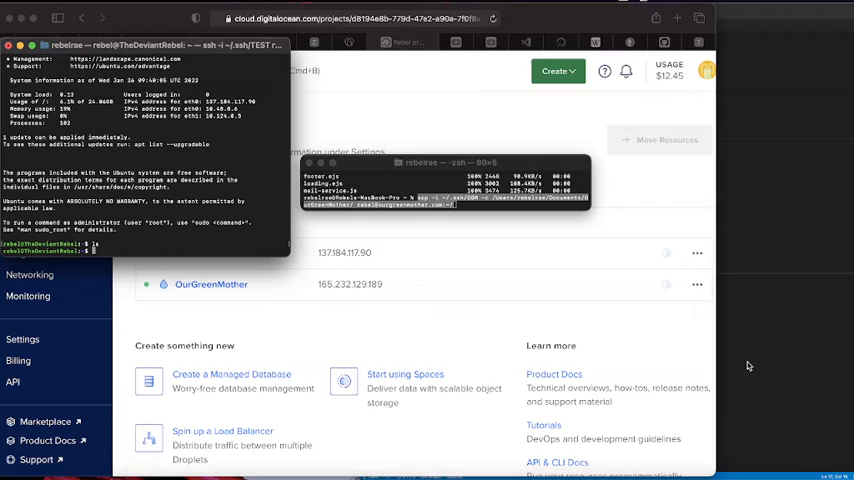
# Step: Back in VS Code, dismiss the prompt to show the server-script menu
pyautogui.click(748, 366)
pyautogui.press('Return')
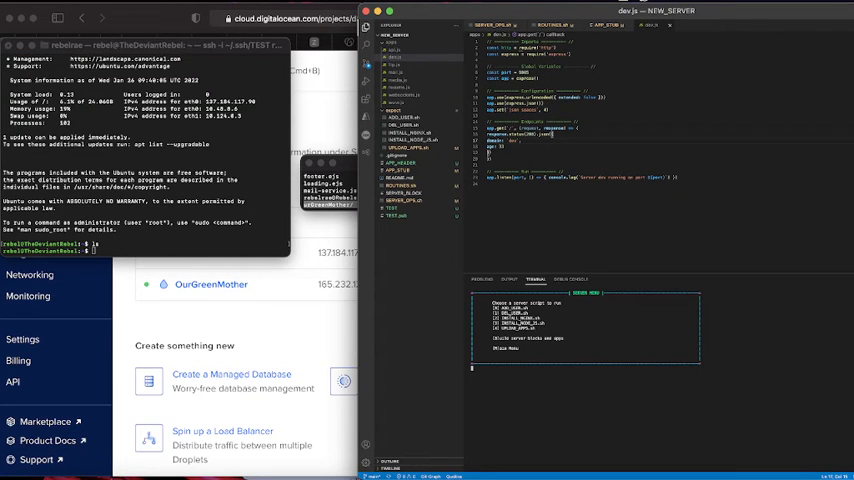
pyautogui.write('5')
# Step: Run UPLOAD_APPS.sh and confirm api.js, dev.js and the other apps listed on the droplet
pyautogui.press('Return')
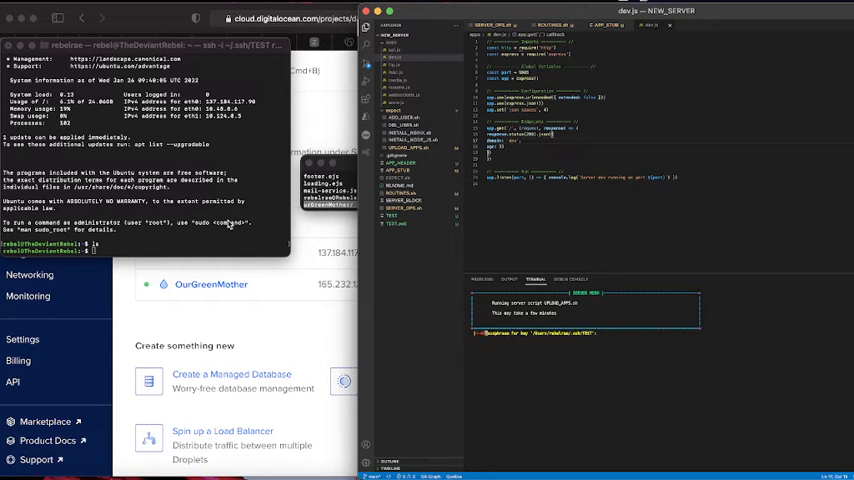
pyautogui.click(228, 223)
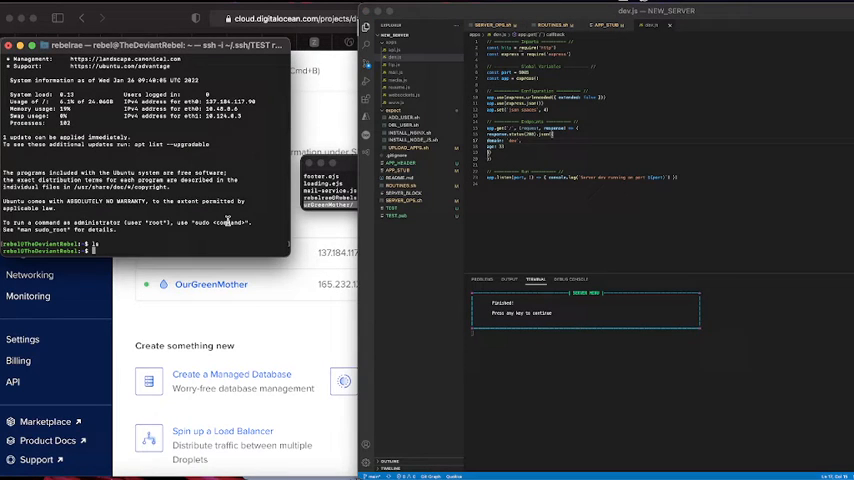
pyautogui.write('ls')
pyautogui.press('Return')
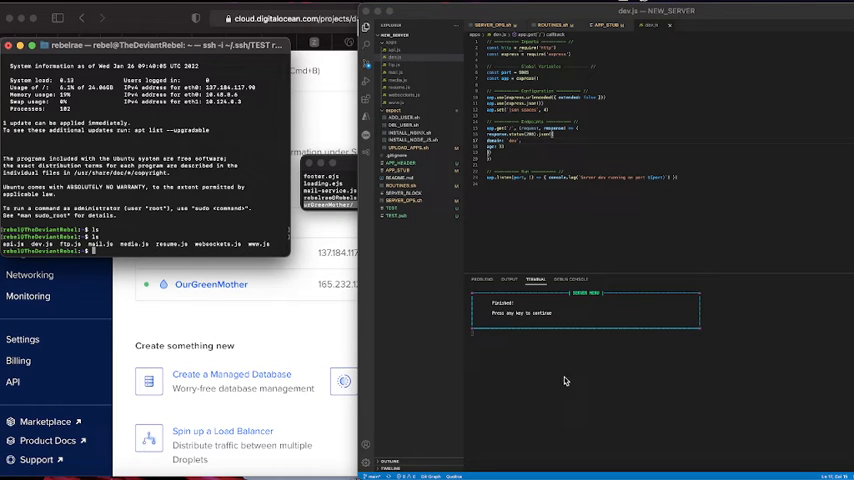
pyautogui.click(539, 342)
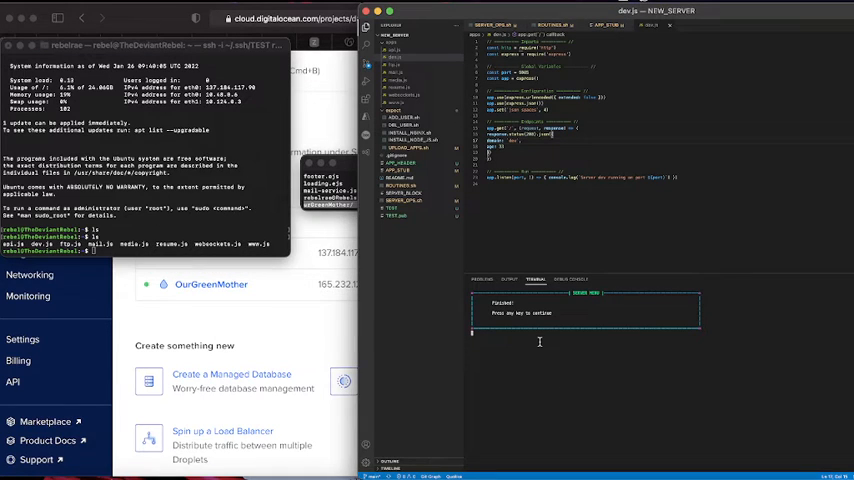
pyautogui.press('Return')
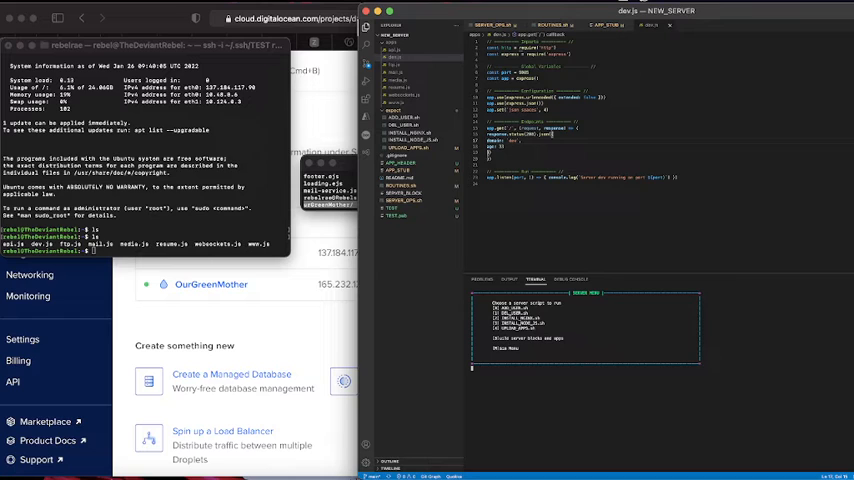
pyautogui.write('3')
# Step: Run INSTALL_NGINX.sh on the droplet from the server-script menu
pyautogui.press('Return')
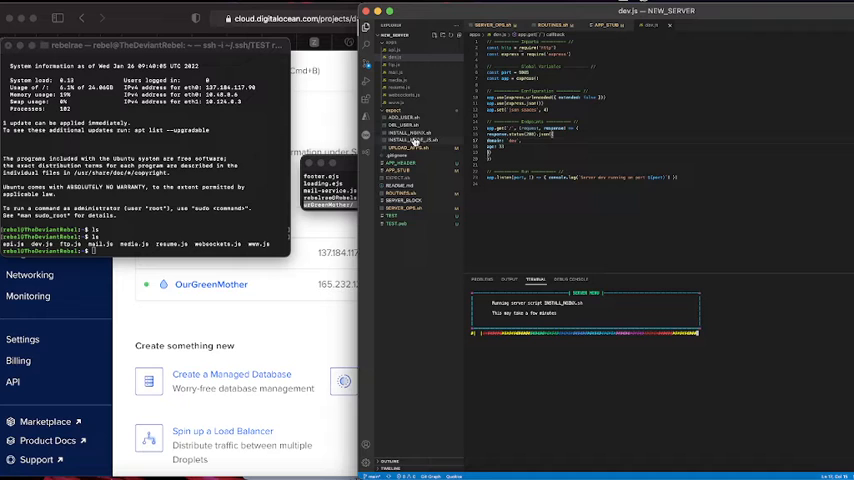
# Step: Review INSTALL_NGINX.sh, highlighting the HTTPS rule, sites-available default path and hash bucket size line
pyautogui.click(410, 134)
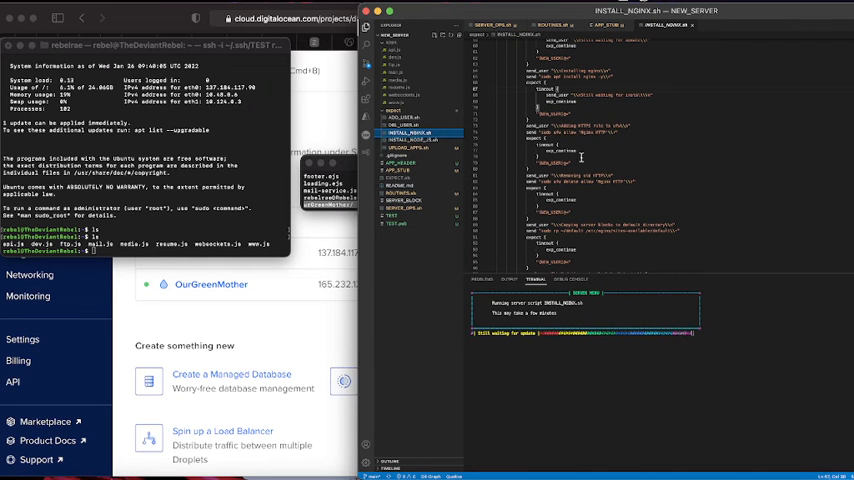
pyautogui.scroll(5, 580, 158)
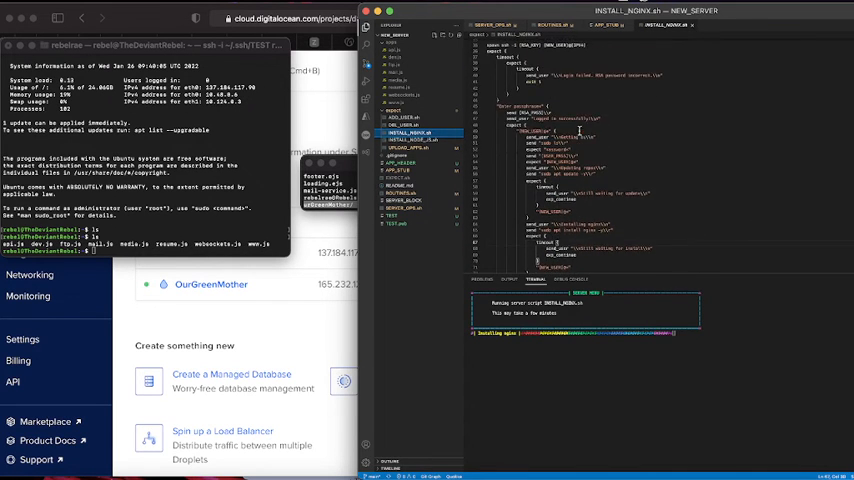
pyautogui.scroll(-5, 580, 130)
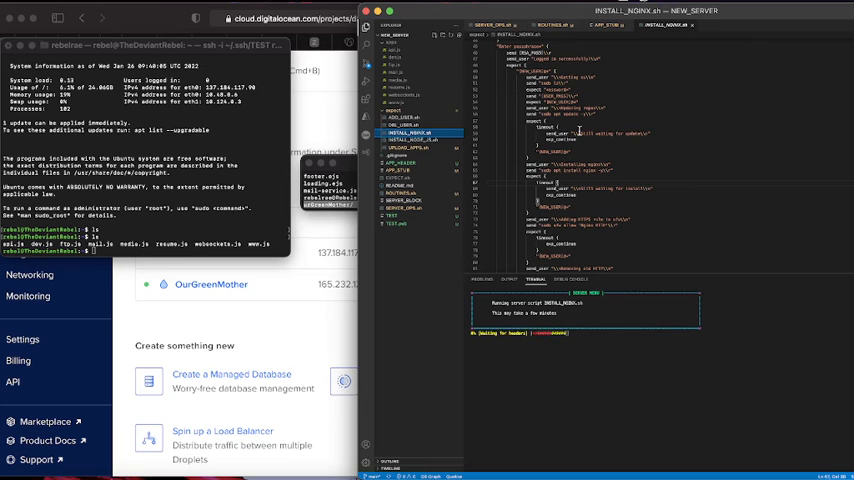
pyautogui.scroll(-5, 580, 130)
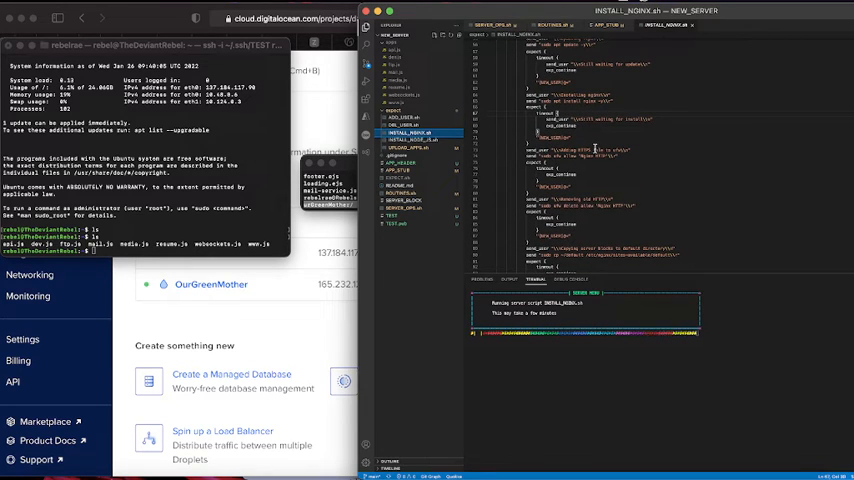
pyautogui.scroll(-5, 595, 150)
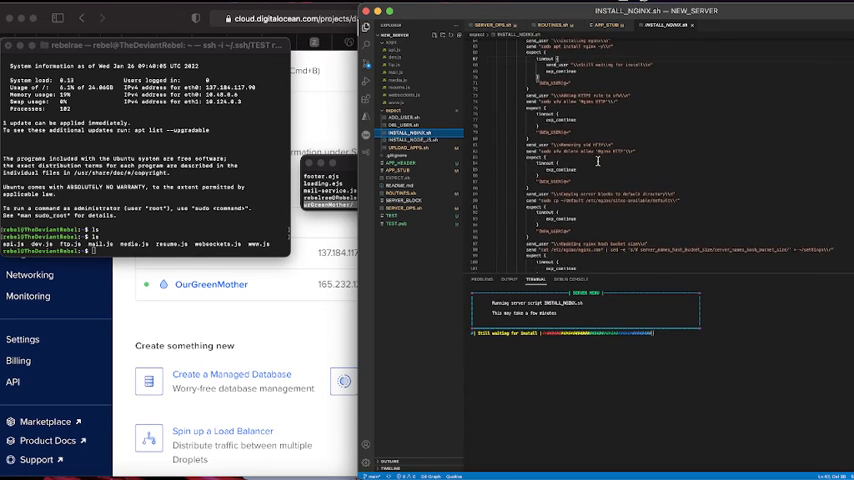
pyautogui.scroll(-2, 597, 160)
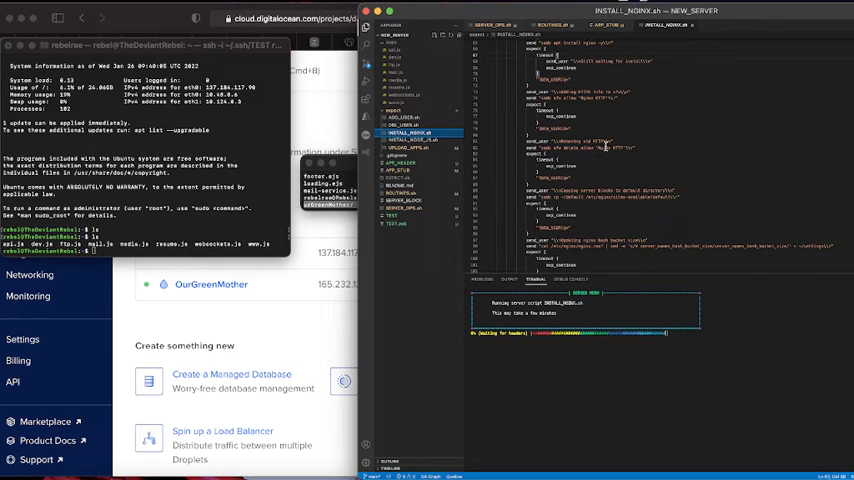
pyautogui.scroll(-1, 605, 143)
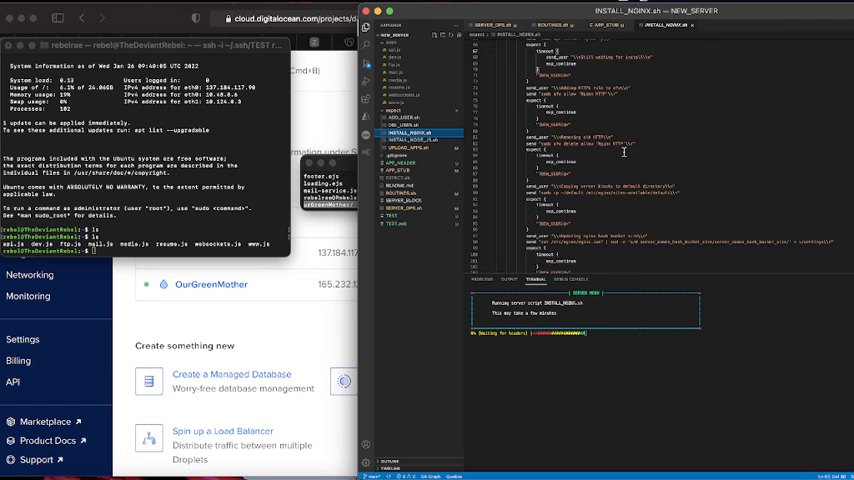
pyautogui.scroll(-1, 623, 152)
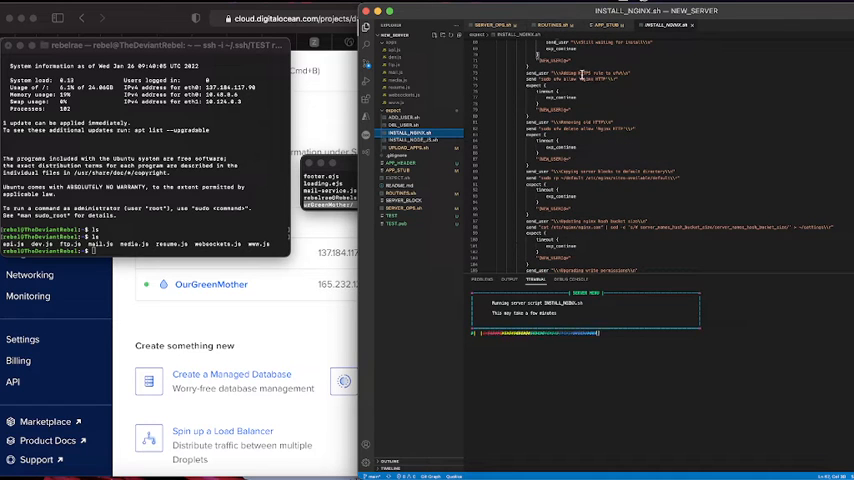
pyautogui.moveTo(578, 73); pyautogui.dragTo(611, 73)
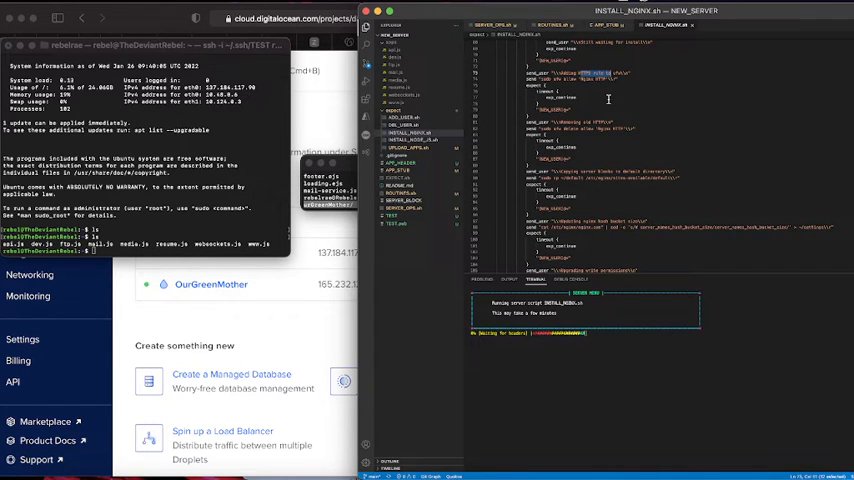
pyautogui.scroll(-1, 607, 135)
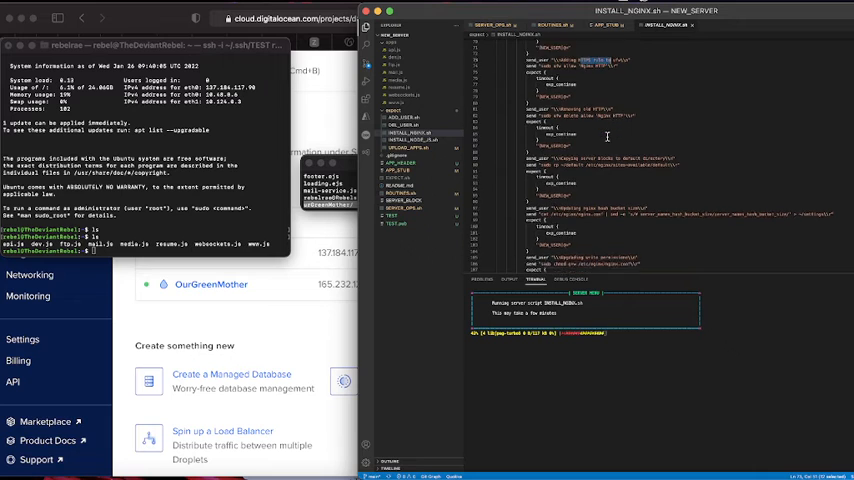
pyautogui.scroll(-2, 607, 135)
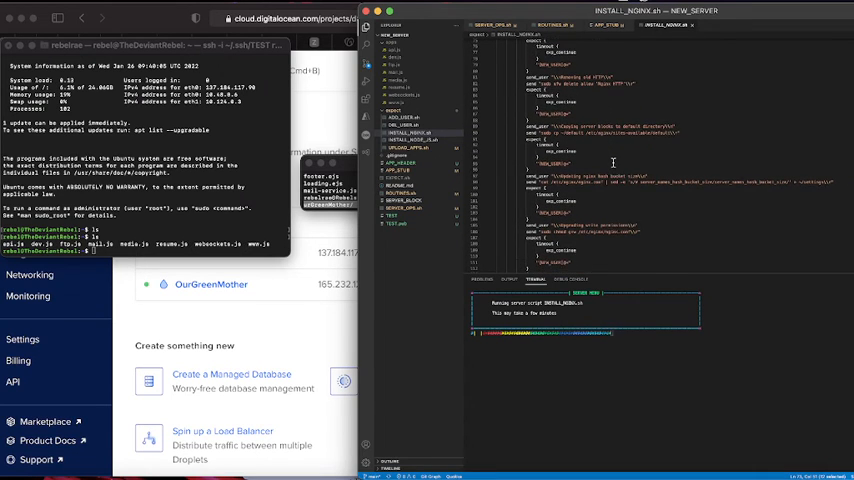
pyautogui.scroll(-1, 613, 162)
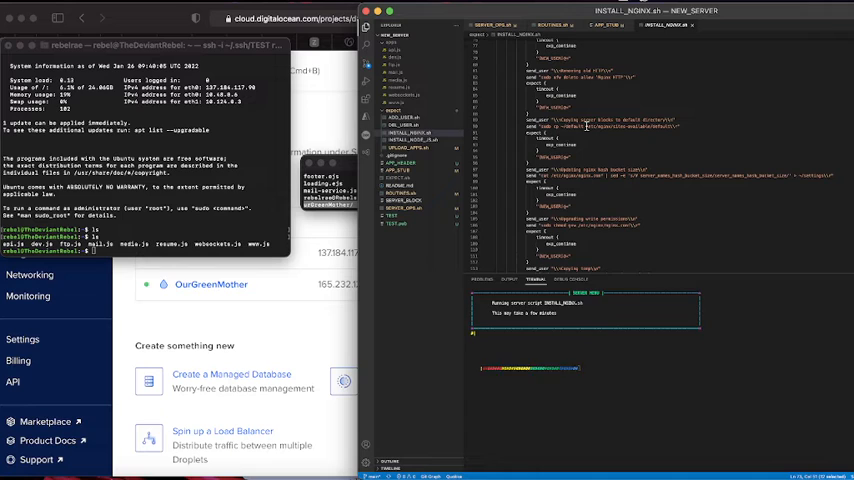
pyautogui.moveTo(608, 125); pyautogui.dragTo(670, 124)
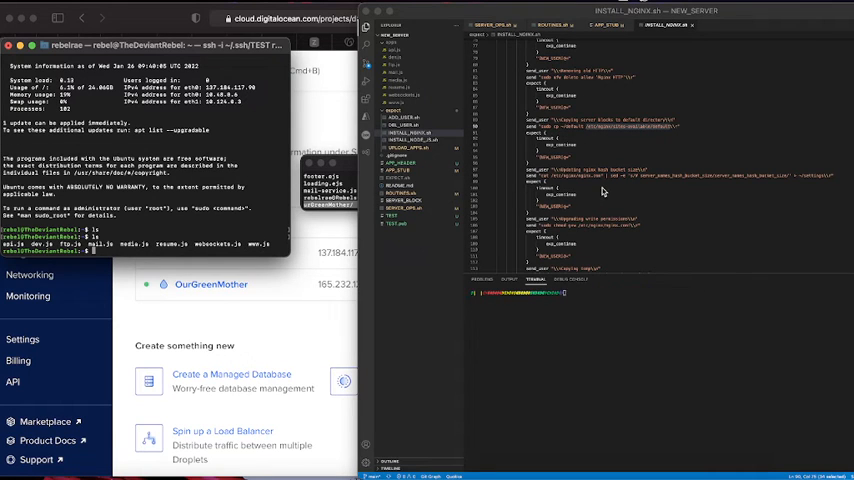
pyautogui.scroll(-1, 603, 192)
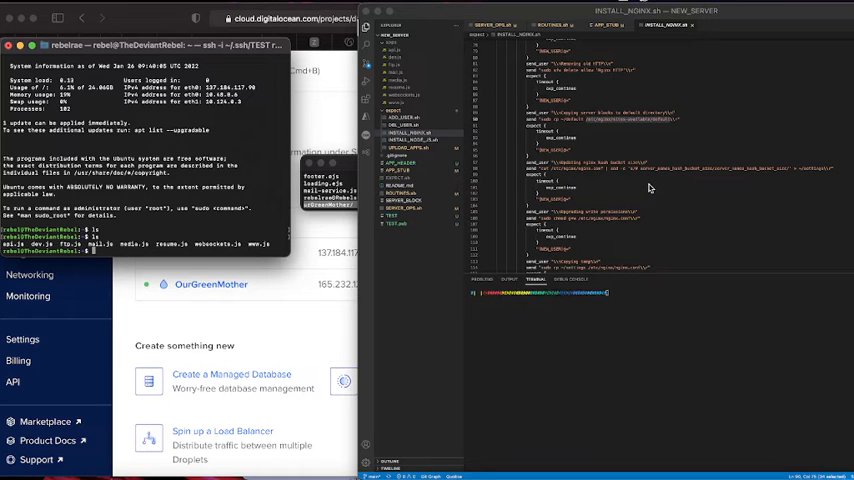
pyautogui.tripleClick(700, 168)
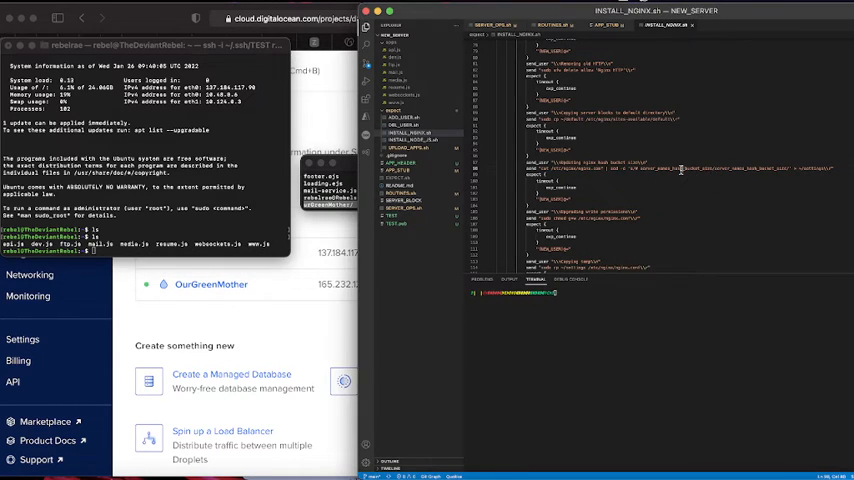
pyautogui.click(681, 172)
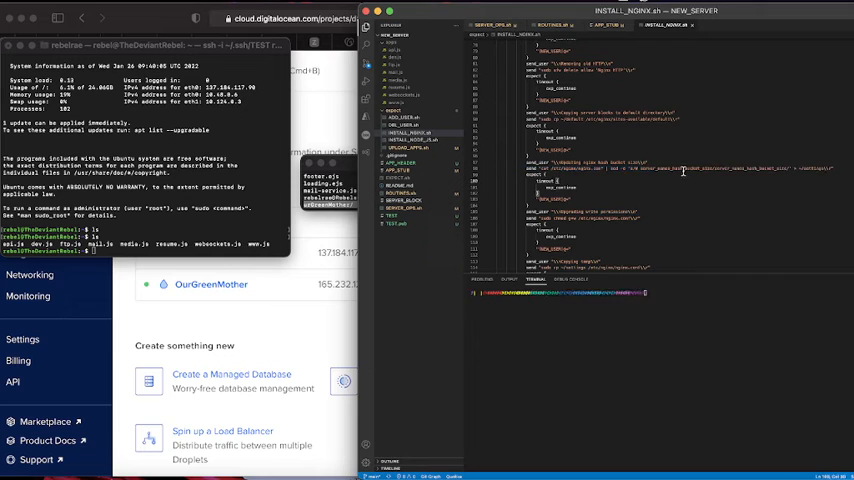
pyautogui.scroll(-3, 683, 172)
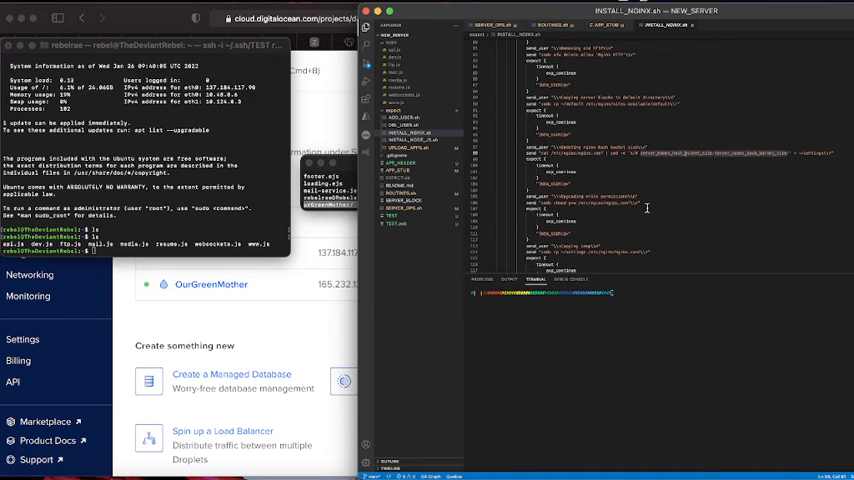
pyautogui.scroll(-3, 647, 208)
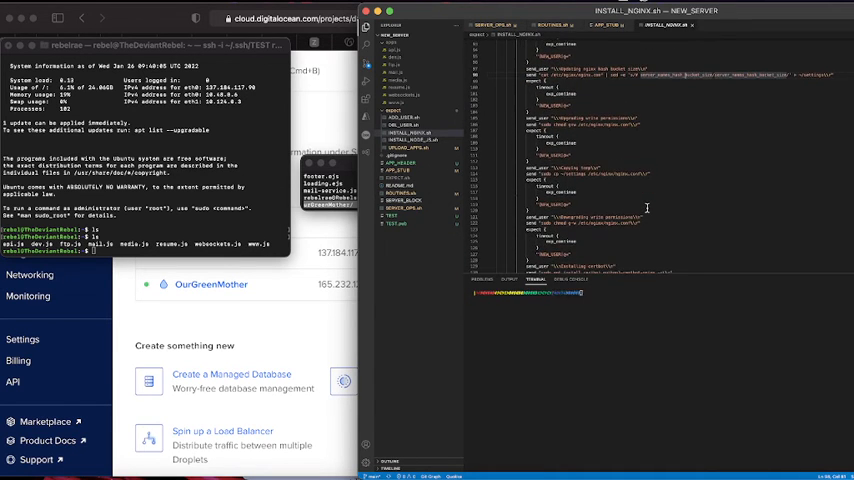
pyautogui.scroll(-2, 616, 142)
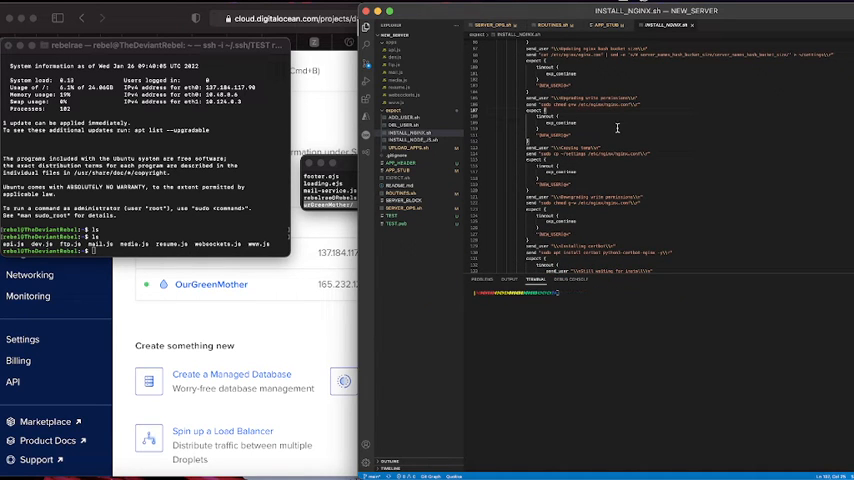
pyautogui.scroll(-3, 615, 120)
pyautogui.scroll(-1, 617, 128)
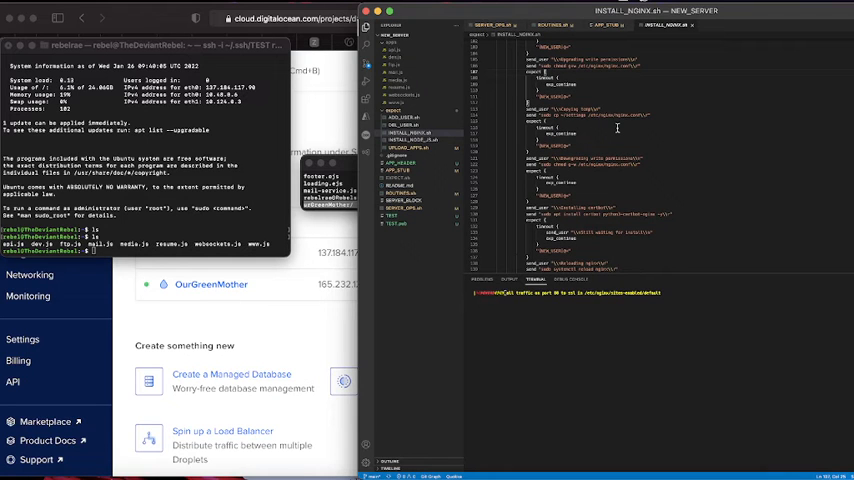
pyautogui.scroll(-1, 617, 128)
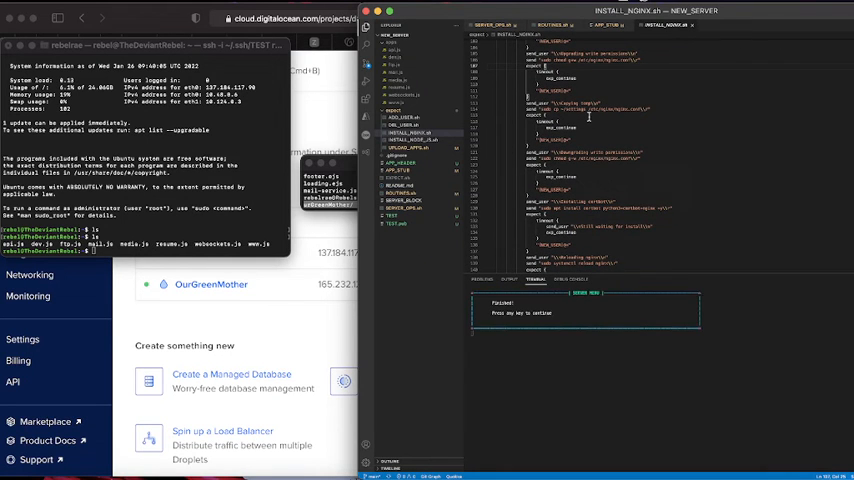
pyautogui.scroll(-3, 590, 120)
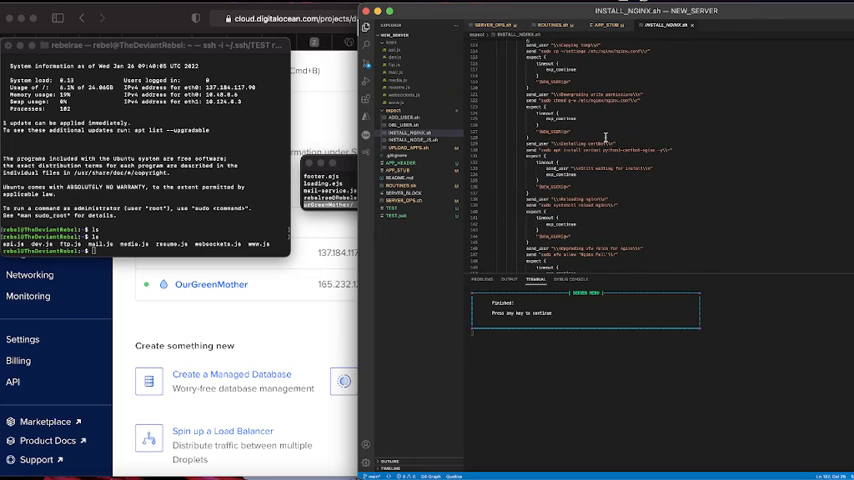
pyautogui.scroll(-3, 606, 156)
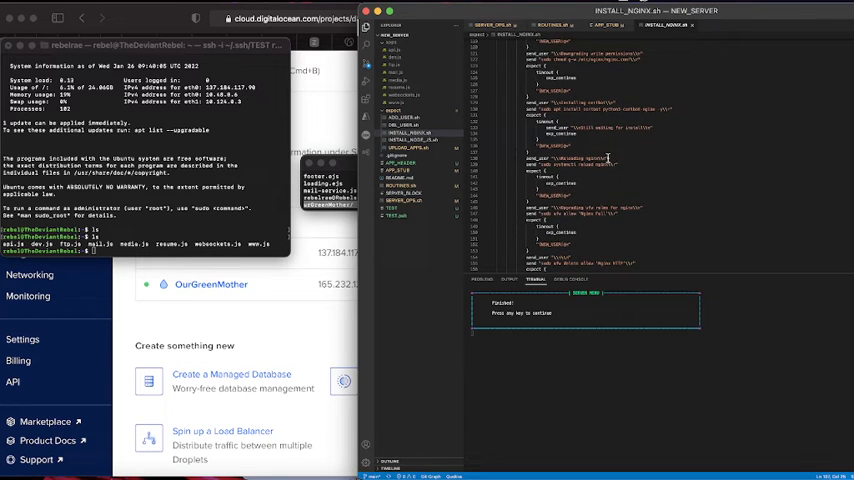
pyautogui.scroll(-3, 606, 156)
# Step: Open the nginx default site config with sudo nano and page down to the mail and dev server blocks
pyautogui.click(152, 180)
pyautogui.write('sudo nano')
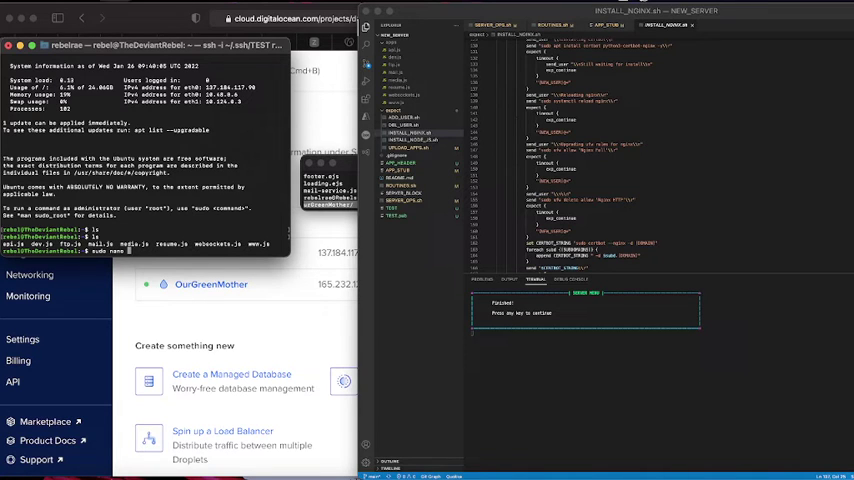
pyautogui.write('/etc/nginx/sites-available/default')
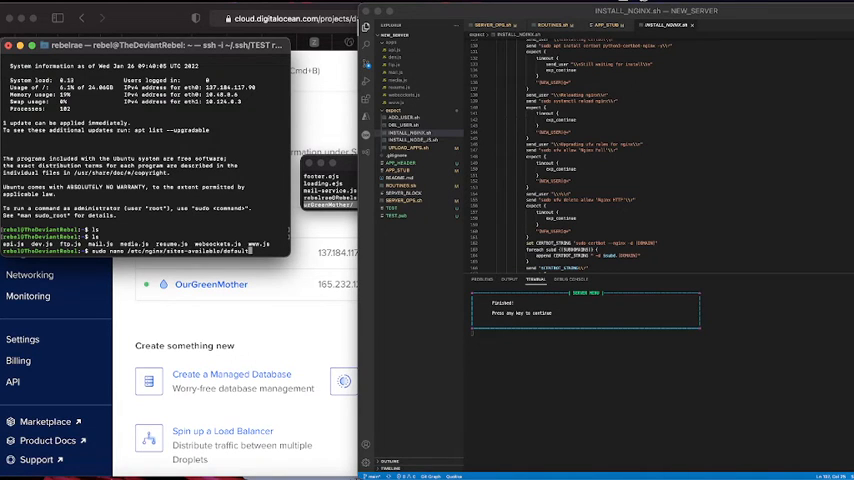
pyautogui.press('Return')
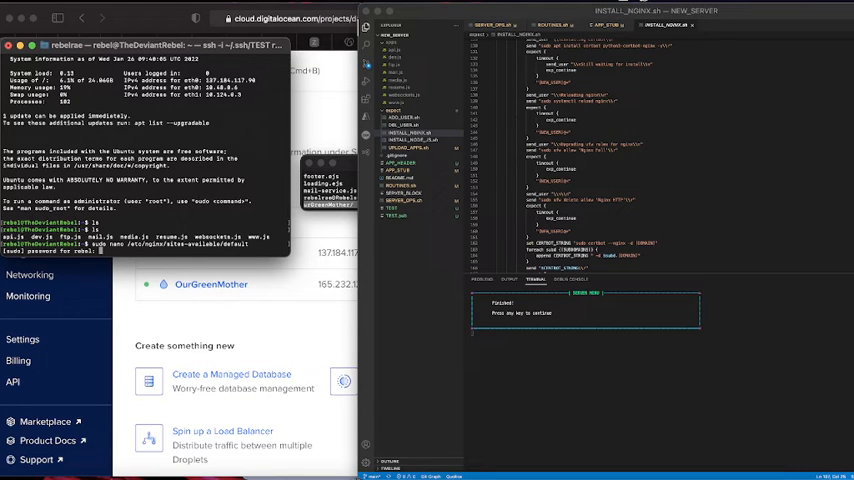
pyautogui.press('Return')
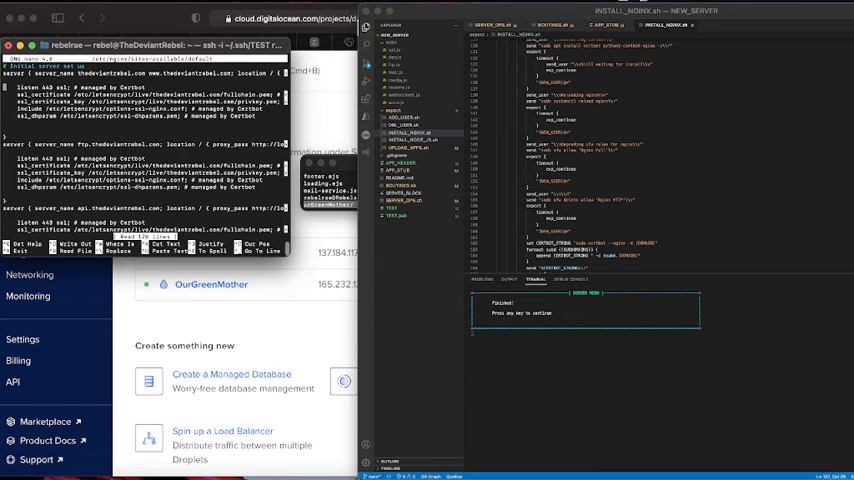
pyautogui.press('Down')
pyautogui.press('Down')
pyautogui.press('Down')
pyautogui.press('Down')
pyautogui.press('Down')
pyautogui.press('Down')
pyautogui.press('Down')
pyautogui.press('Down')
pyautogui.press('Down')
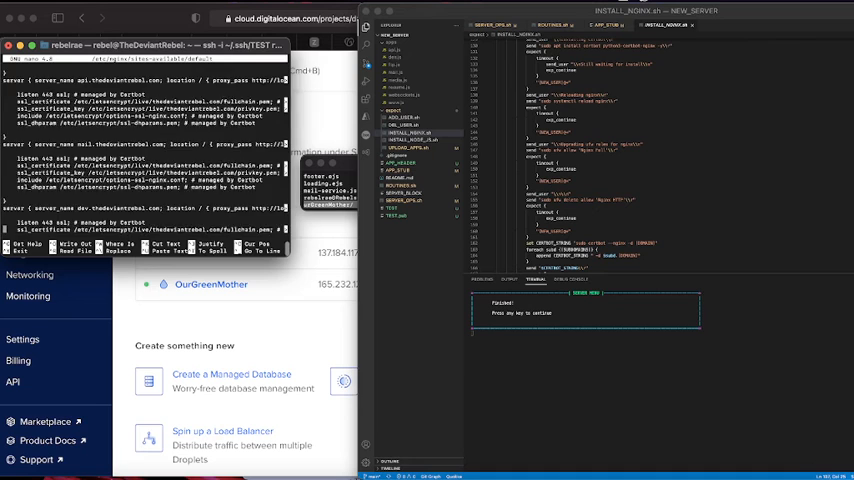
pyautogui.press('Down')
pyautogui.press('Down')
pyautogui.press('Down')
pyautogui.press('Down')
pyautogui.press('Down')
pyautogui.press('Down')
pyautogui.press('Down')
pyautogui.press('Down')
pyautogui.press('Down')
pyautogui.press('Down')
pyautogui.press('Down')
pyautogui.press('Down')
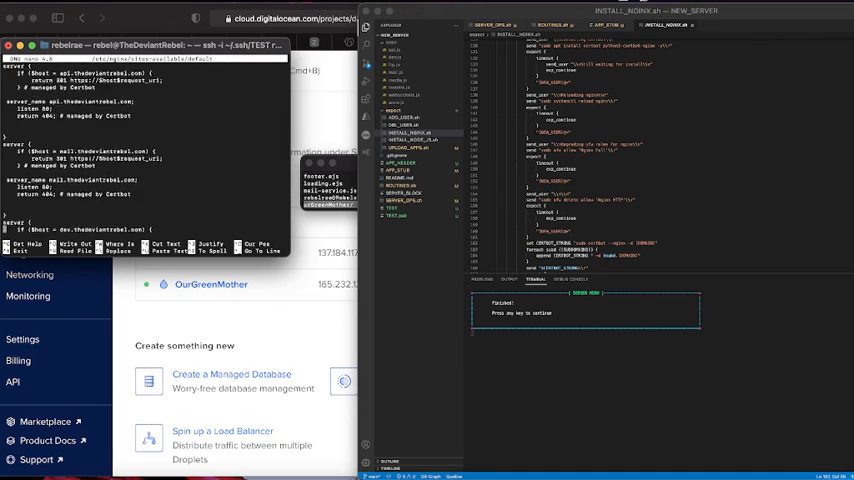
pyautogui.press('Down')
pyautogui.press('Down')
pyautogui.press('Down')
pyautogui.press('Down')
pyautogui.press('Down')
pyautogui.press('Down')
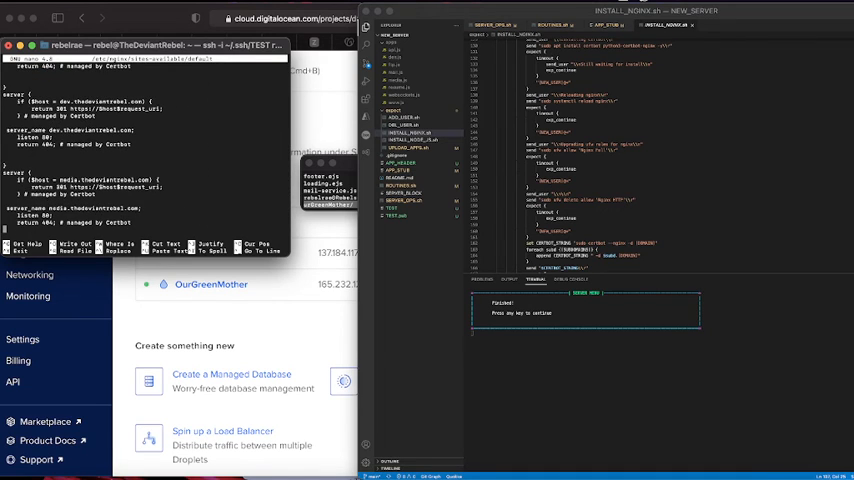
pyautogui.write('}')
# Step: Save the config with the added closing brace and return to the shell
pyautogui.hotkey('ctrl', 'x')
pyautogui.press('y')
pyautogui.press('Return')
pyautogui.write('sudo nginx -t')
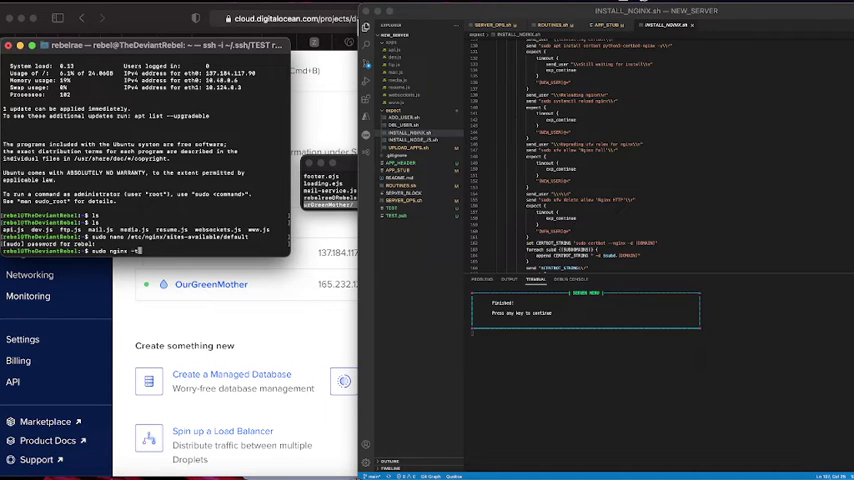
# Step: Run sudo nginx -t successfully, then start INSTALL_NODE_JS.sh from the Server Builder menu
pyautogui.press('Return')
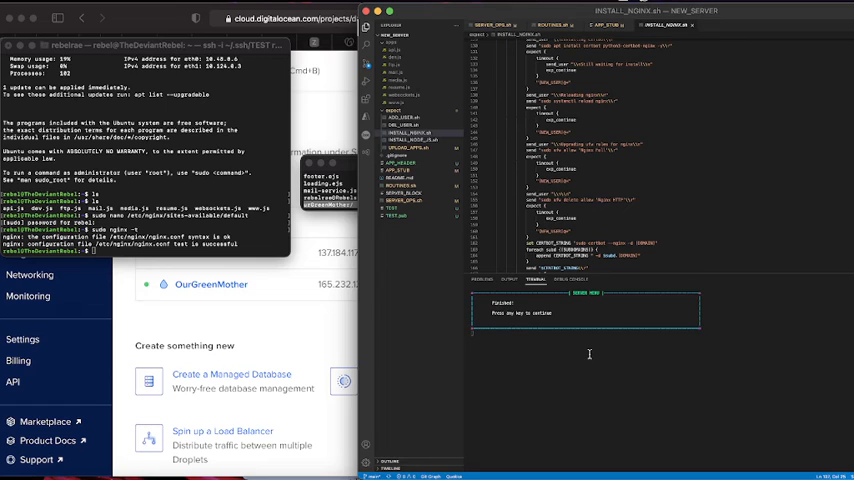
pyautogui.press('Return')
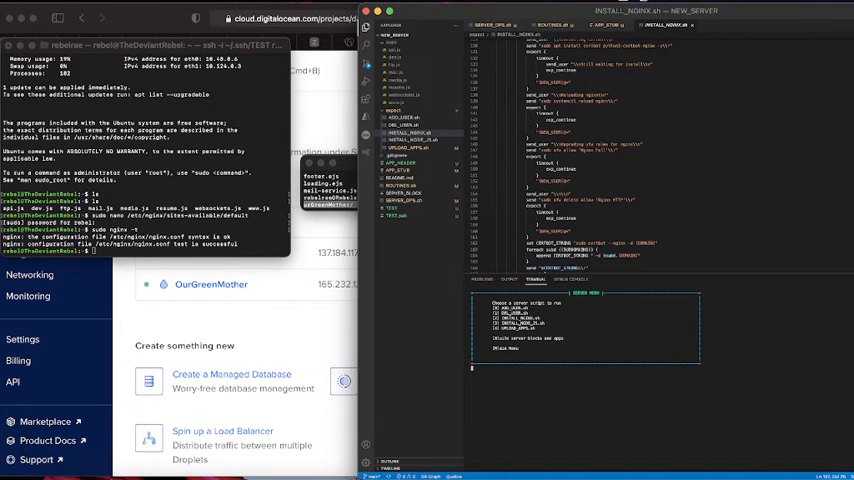
pyautogui.press('Return')
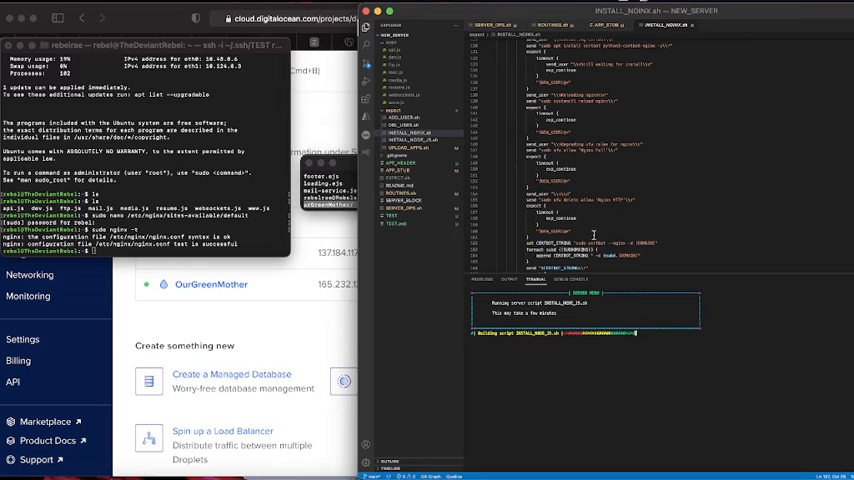
pyautogui.click(438, 141)
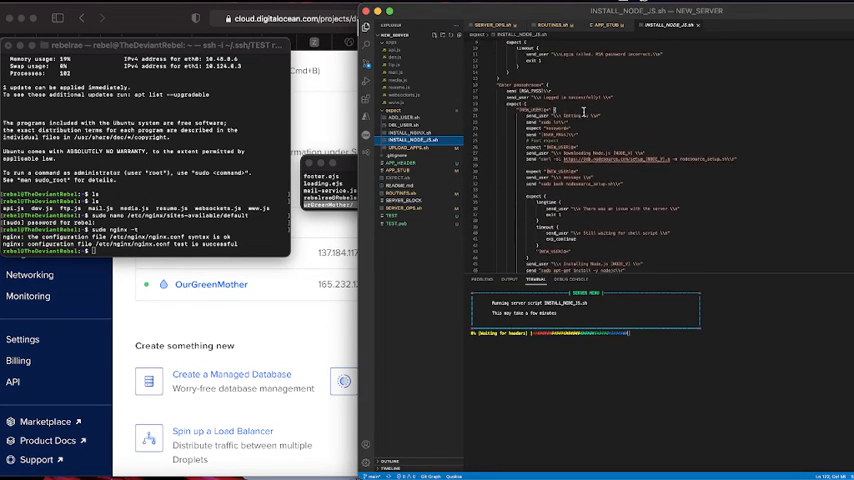
pyautogui.scroll(-3, 583, 112)
pyautogui.scroll(-3, 600, 114)
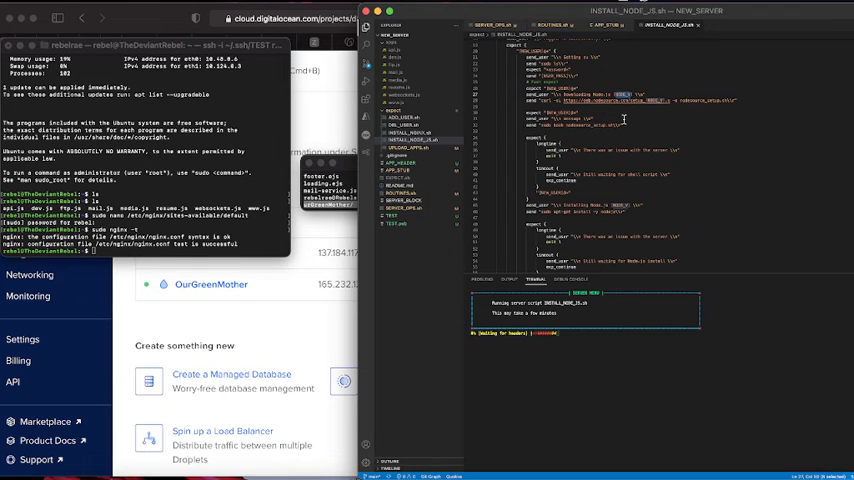
pyautogui.scroll(-5, 622, 127)
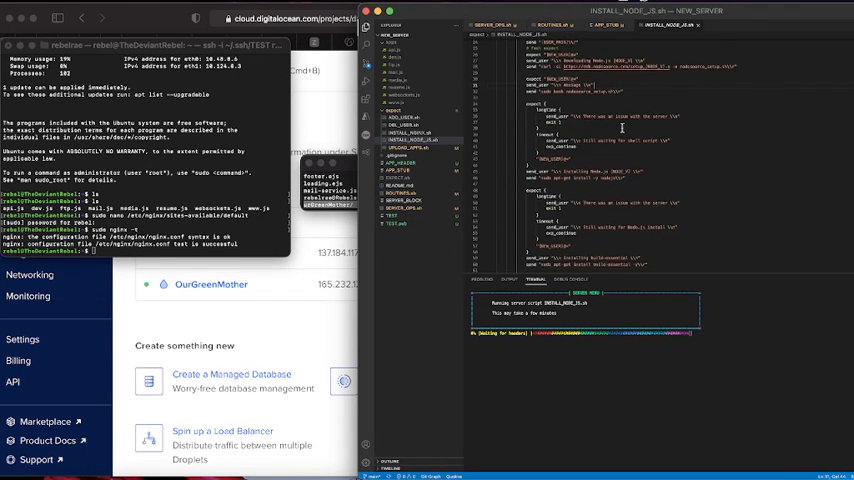
pyautogui.scroll(-2, 622, 127)
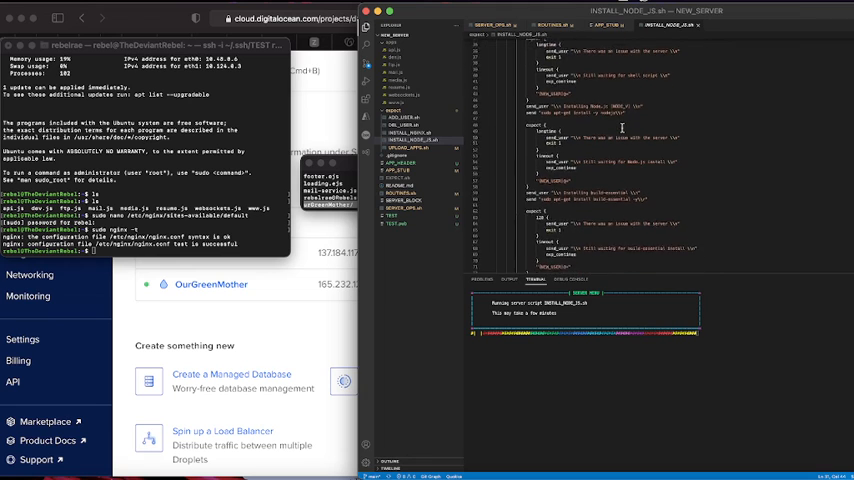
pyautogui.scroll(-4, 622, 127)
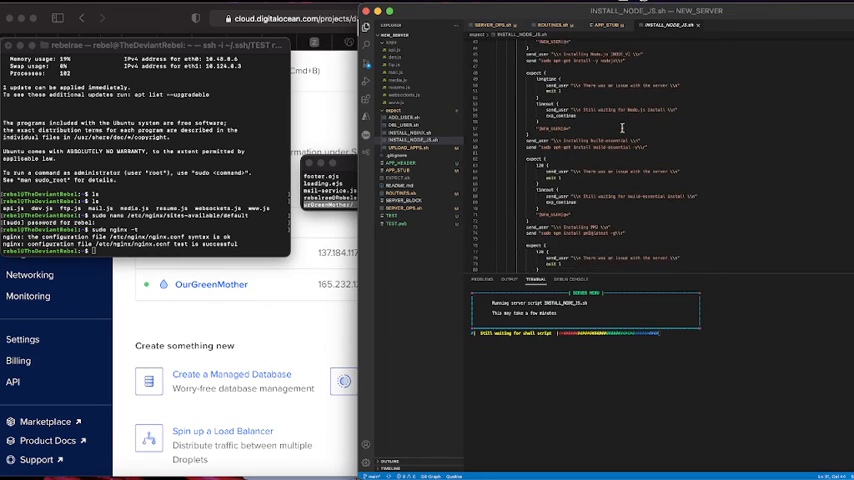
pyautogui.scroll(-2, 622, 127)
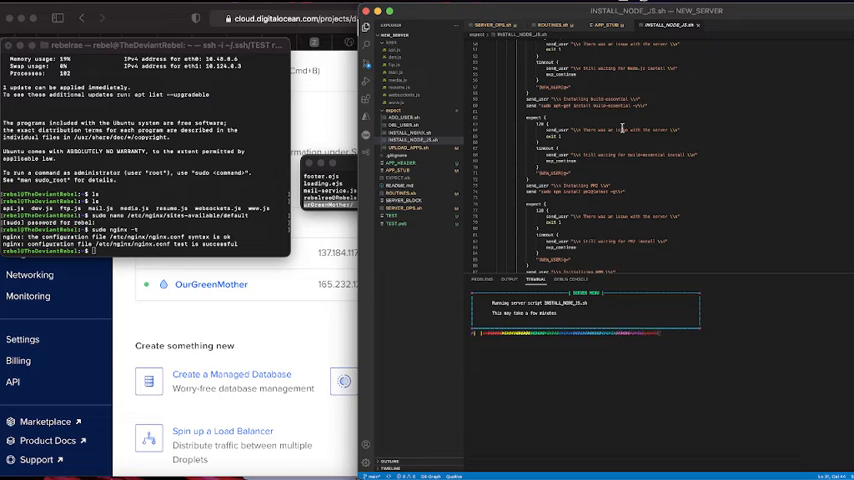
pyautogui.doubleClick(552, 87)
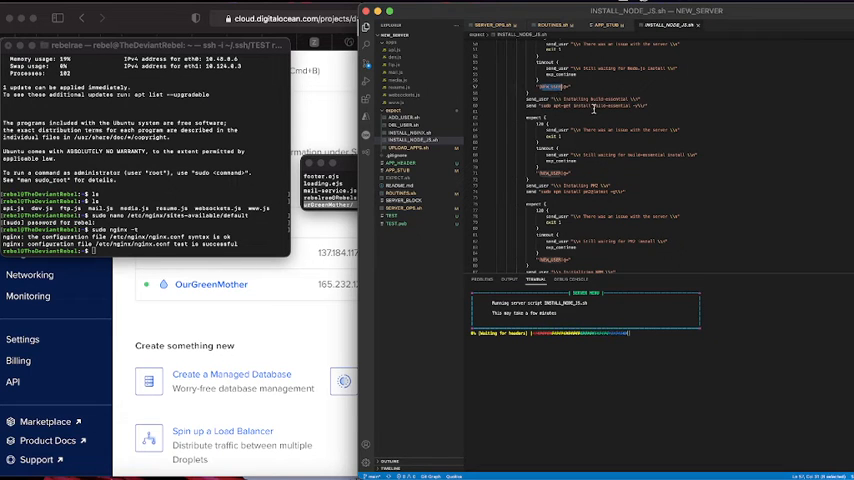
pyautogui.scroll(-2, 593, 109)
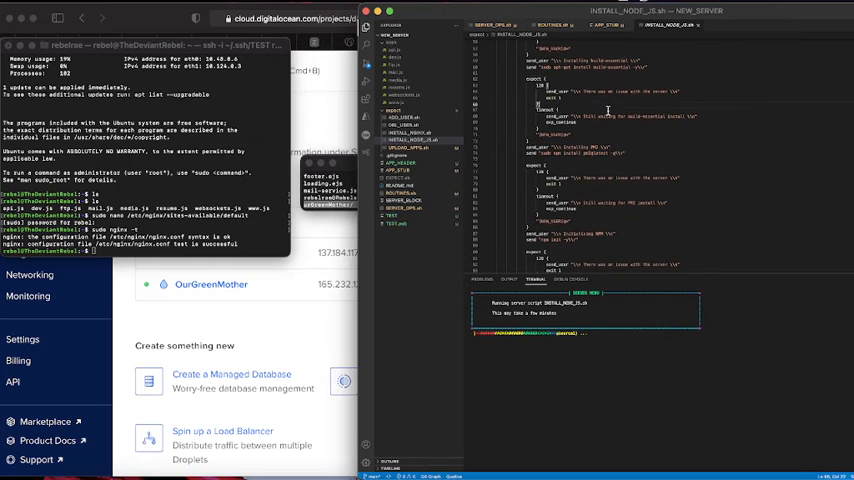
pyautogui.scroll(-3, 607, 110)
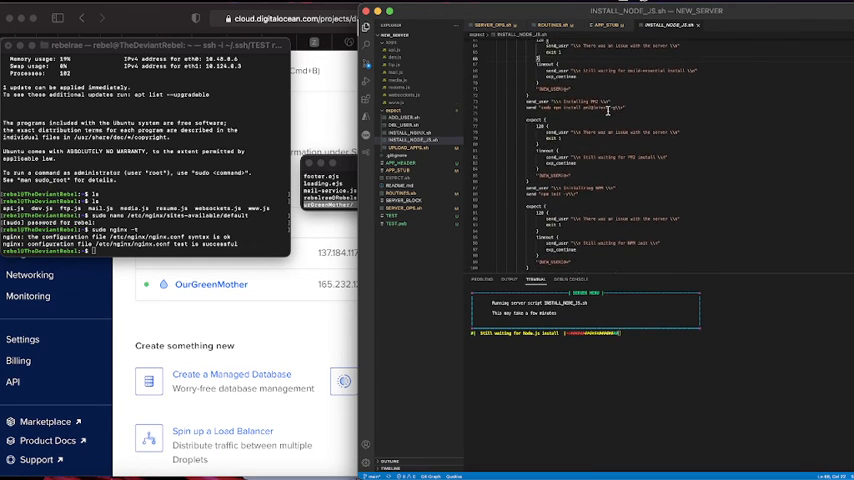
pyautogui.scroll(-3, 607, 110)
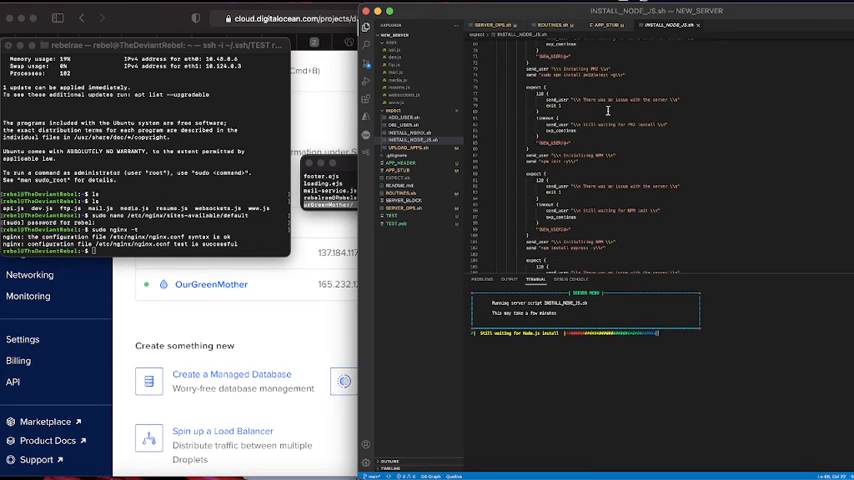
pyautogui.scroll(-3, 607, 110)
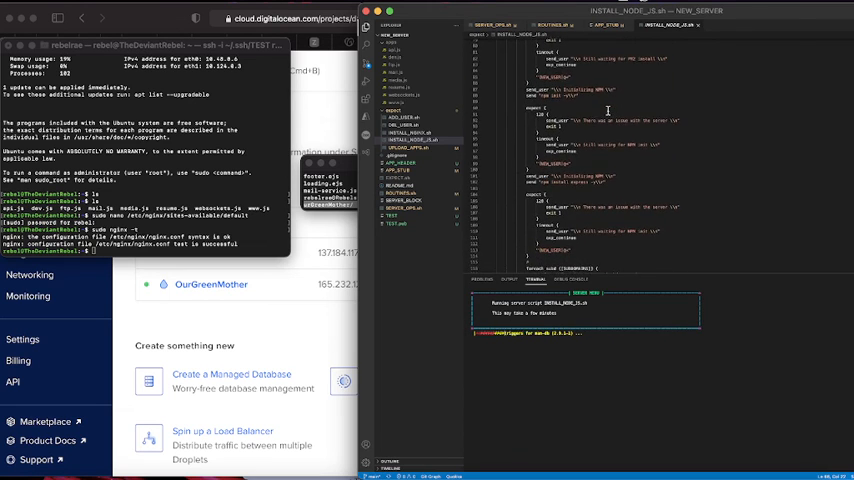
pyautogui.scroll(-3, 607, 110)
pyautogui.scroll(-3, 607, 110)
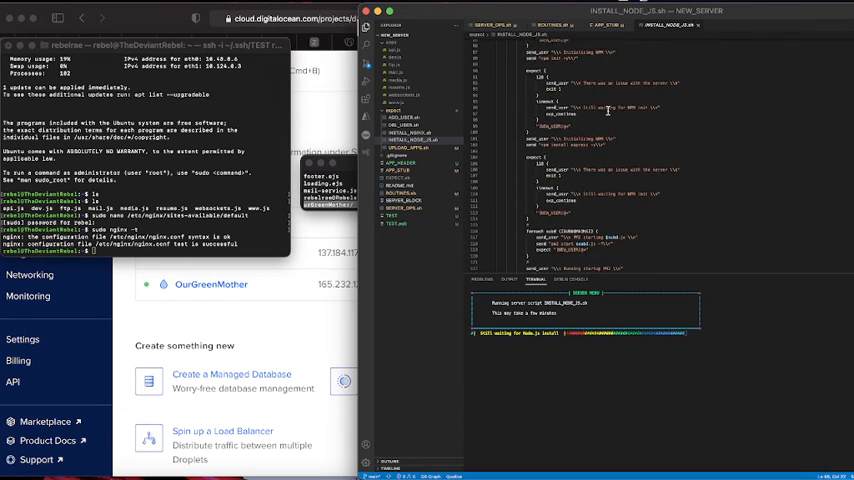
pyautogui.scroll(-2, 607, 110)
pyautogui.scroll(-3, 607, 110)
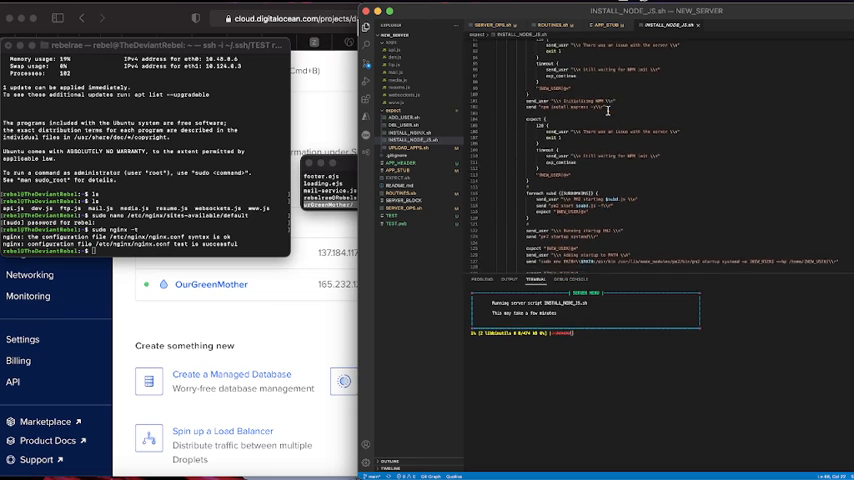
pyautogui.scroll(-2, 607, 110)
pyautogui.scroll(-3, 607, 110)
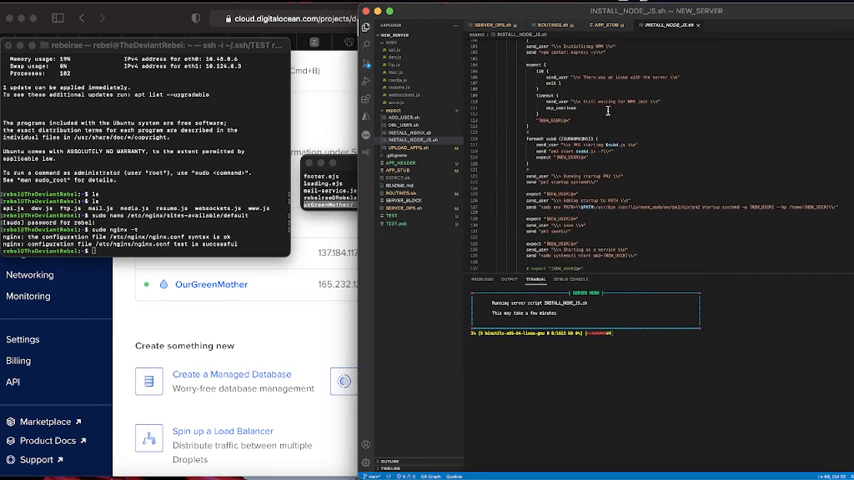
pyautogui.scroll(-2, 607, 110)
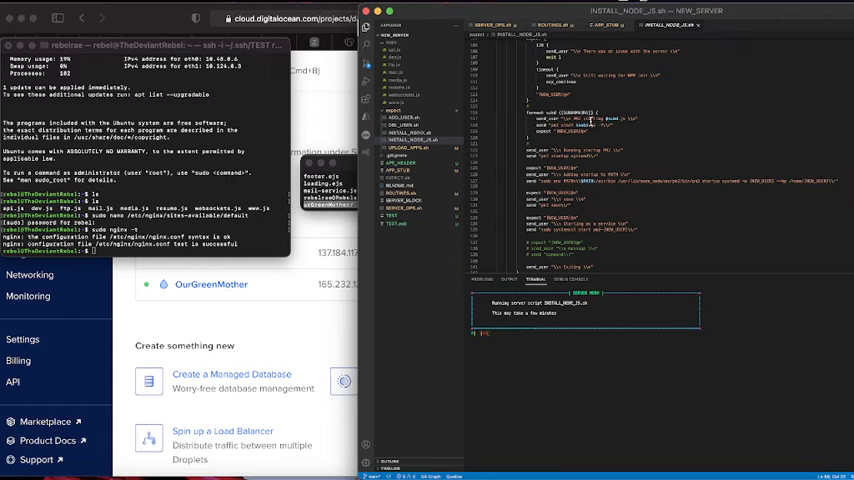
pyautogui.scroll(-3, 603, 146)
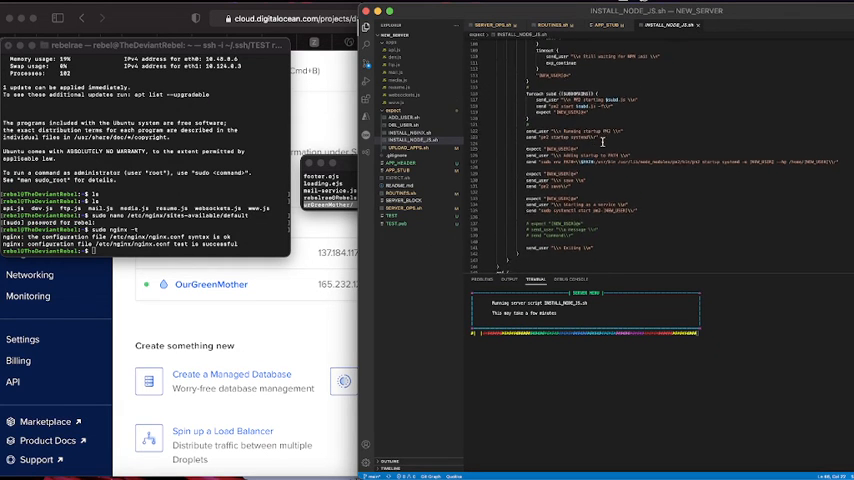
pyautogui.scroll(-2, 603, 146)
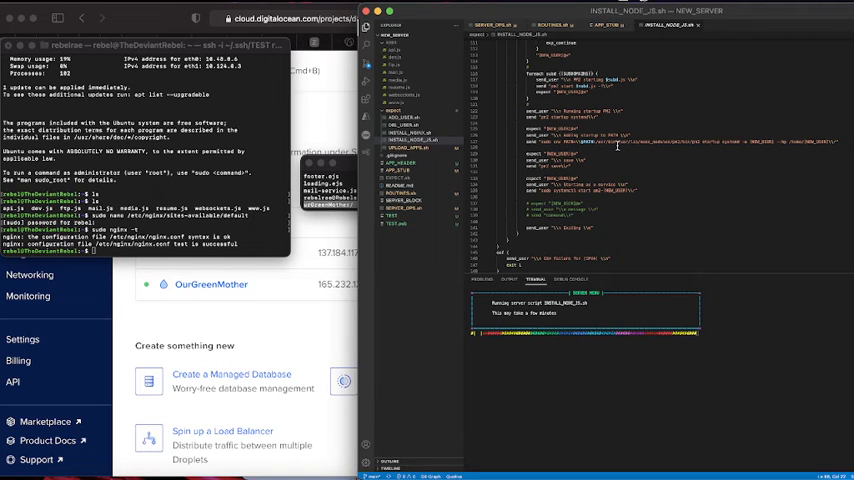
pyautogui.doubleClick(702, 141)
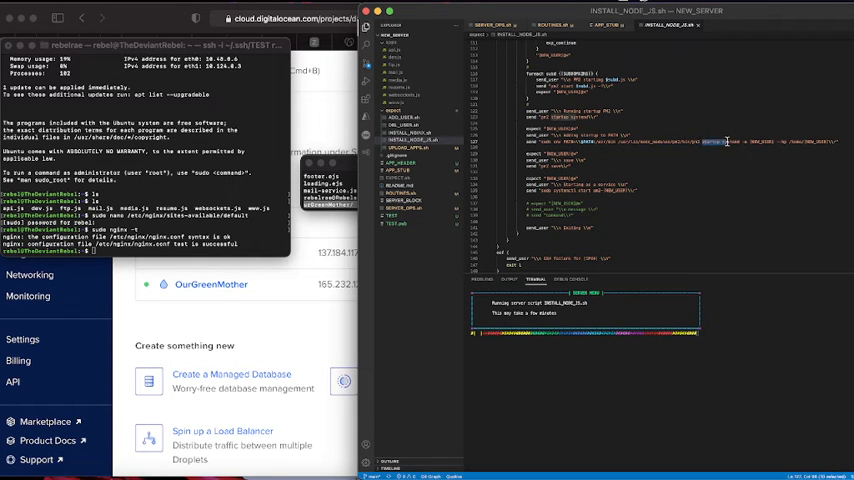
pyautogui.click(664, 148)
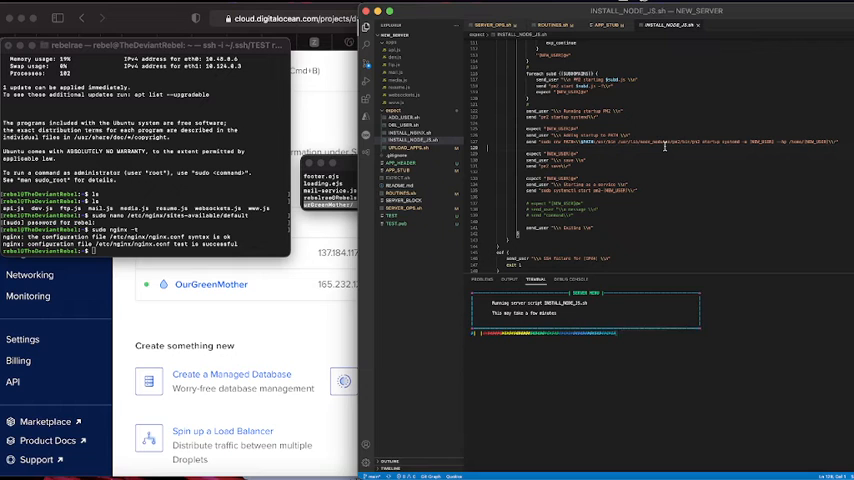
pyautogui.scroll(-3, 664, 148)
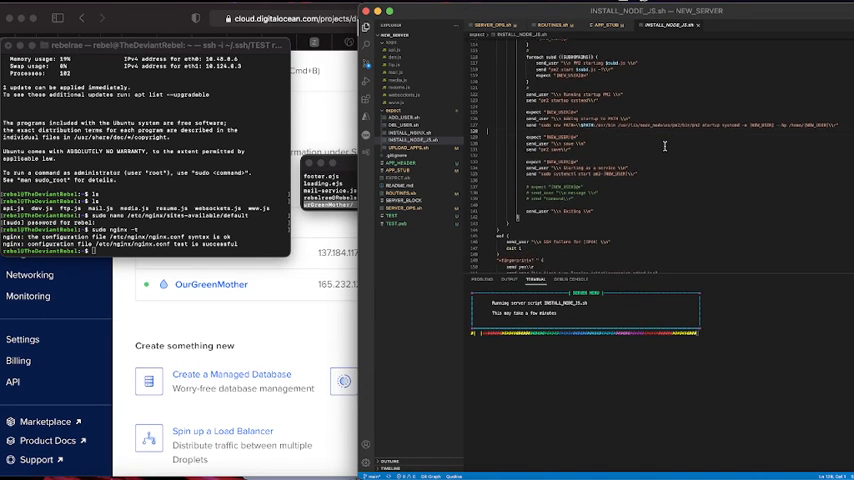
pyautogui.scroll(-4, 664, 148)
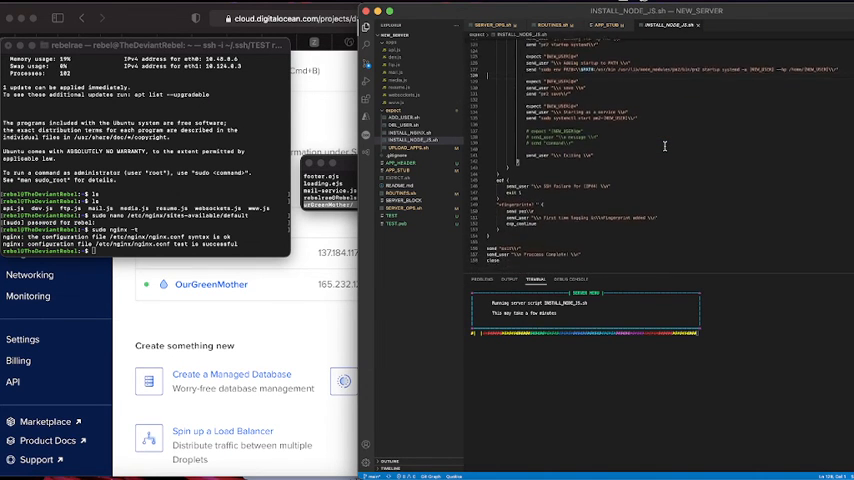
pyautogui.scroll(3, 664, 148)
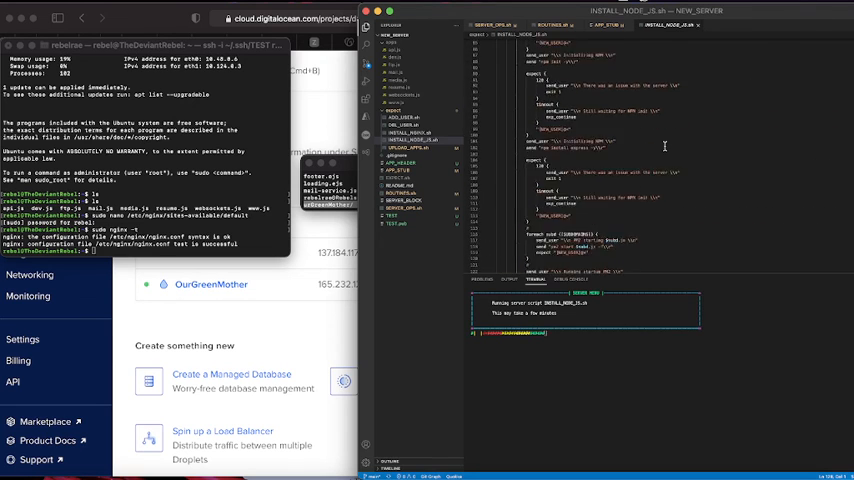
pyautogui.scroll(3, 664, 148)
pyautogui.scroll(3, 664, 148)
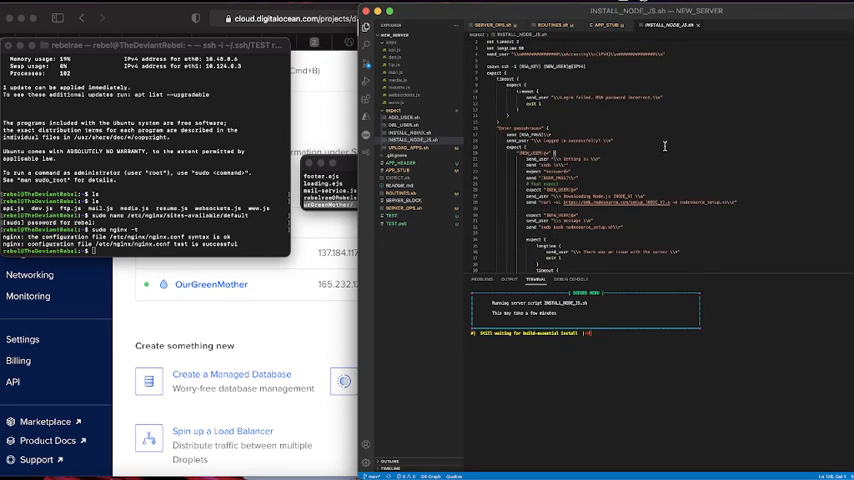
pyautogui.scroll(3, 664, 148)
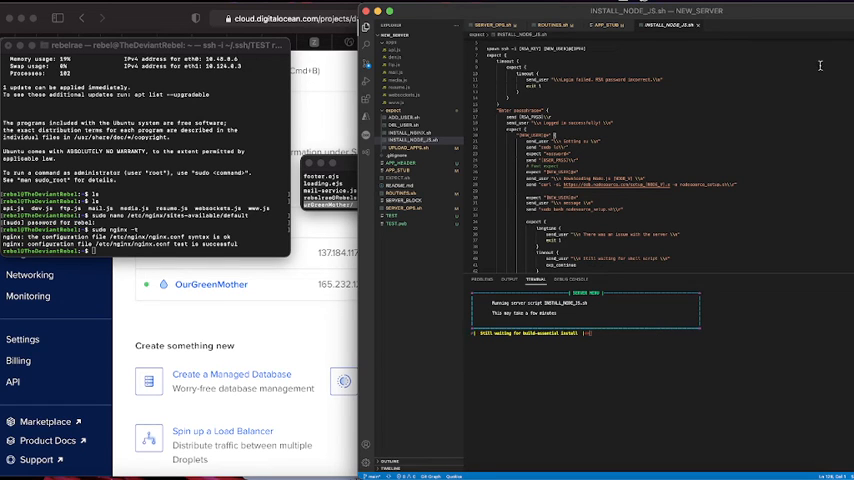
pyautogui.scroll(-5, 688, 215)
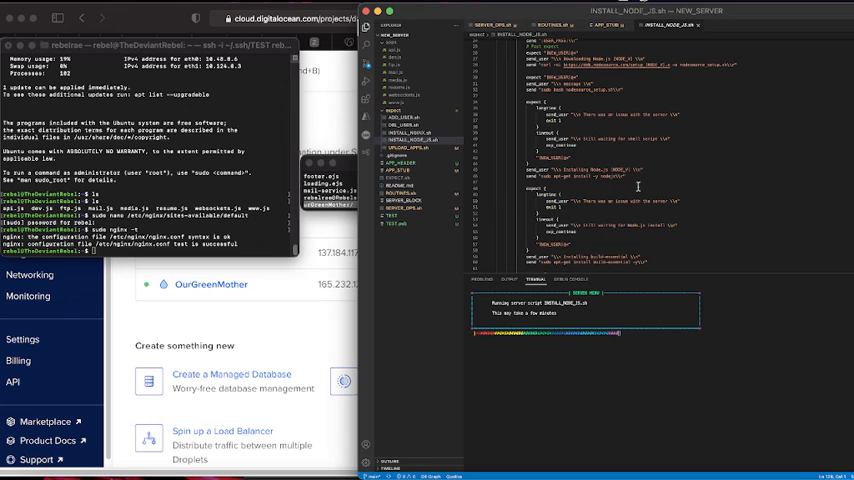
pyautogui.scroll(-4, 630, 210)
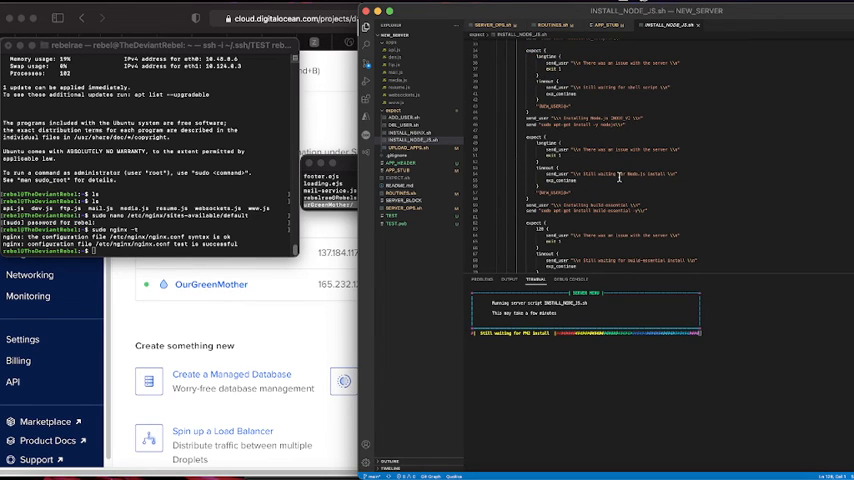
pyautogui.scroll(-1, 641, 200)
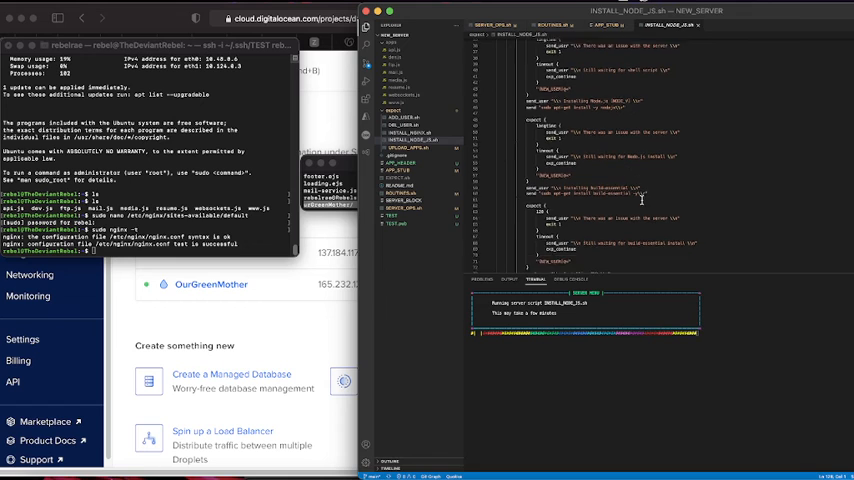
pyautogui.scroll(-3, 641, 200)
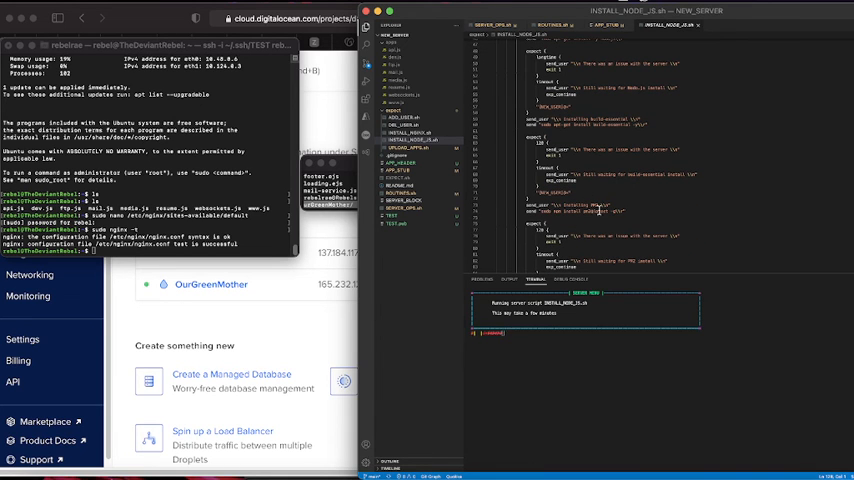
pyautogui.scroll(-2, 590, 204)
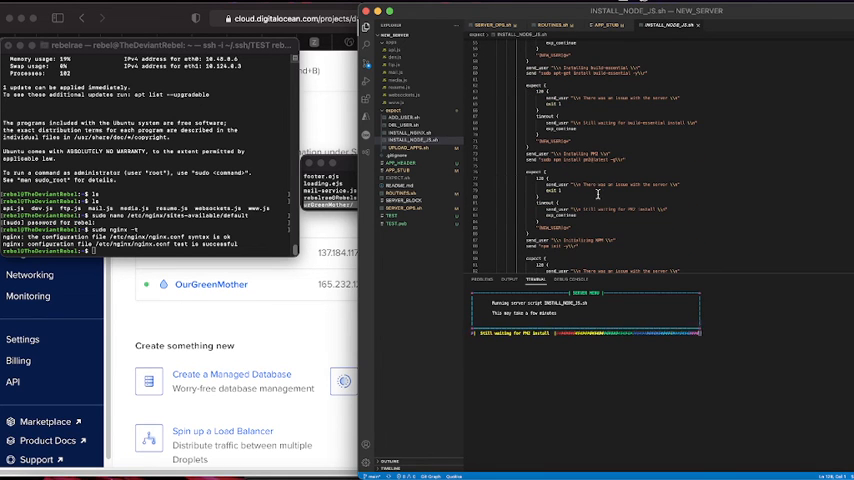
pyautogui.scroll(-1, 597, 192)
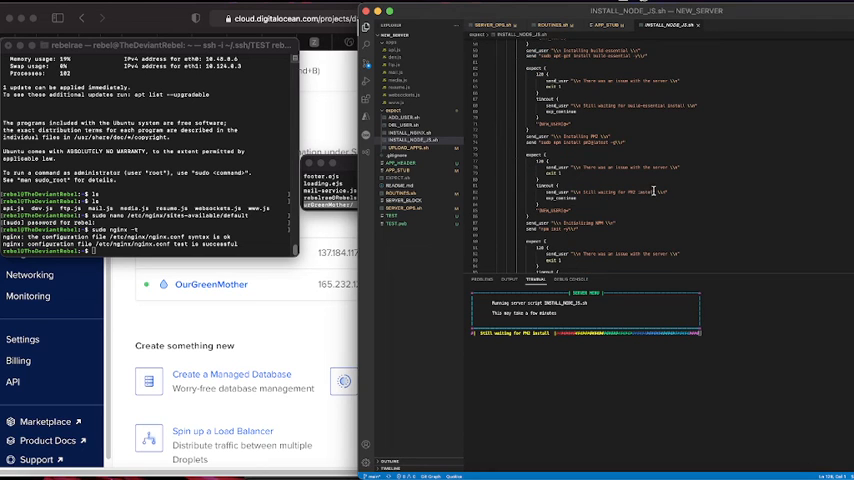
pyautogui.scroll(-1, 653, 191)
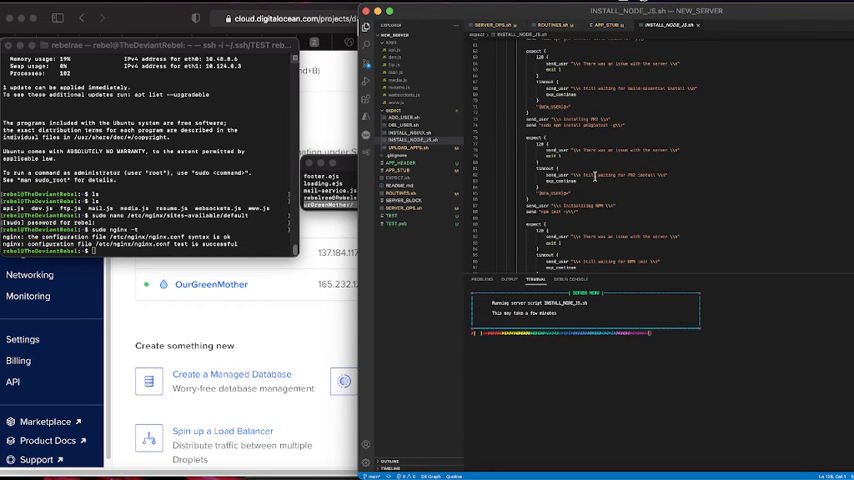
# Step: Highlight the PM2 install waiting message, then switch to the SSH session once the script finishes
pyautogui.moveTo(584, 175); pyautogui.dragTo(632, 175)
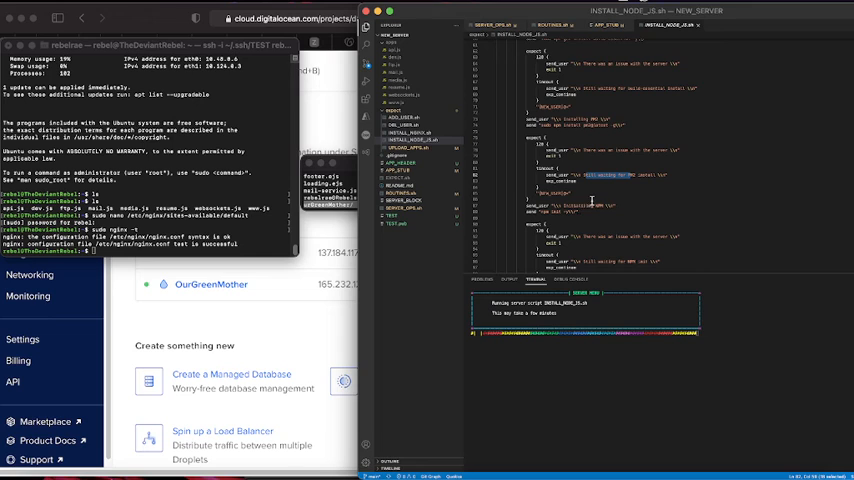
pyautogui.scroll(-2, 592, 203)
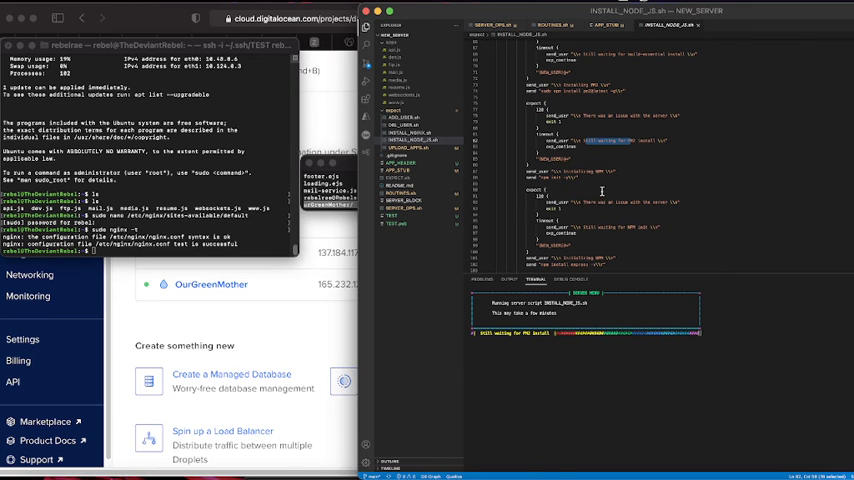
pyautogui.scroll(-1, 603, 190)
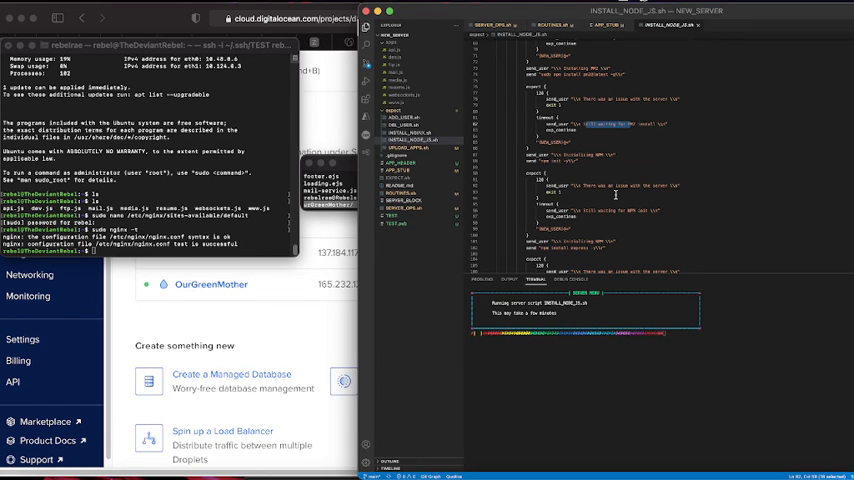
pyautogui.scroll(-1, 620, 193)
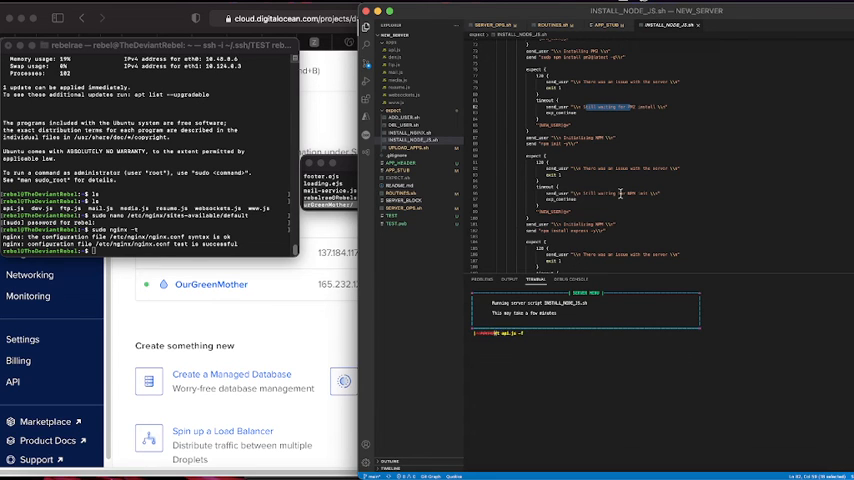
pyautogui.scroll(-2, 620, 193)
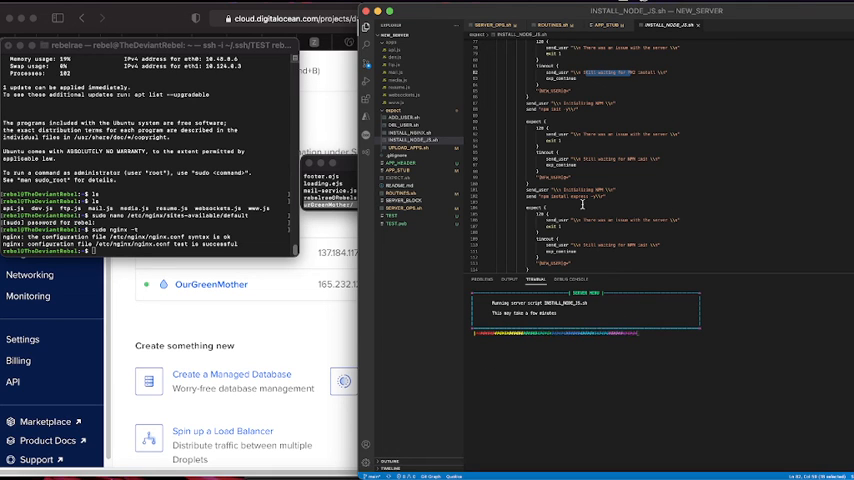
pyautogui.scroll(-2, 671, 202)
pyautogui.scroll(-2, 600, 204)
pyautogui.scroll(-2, 586, 204)
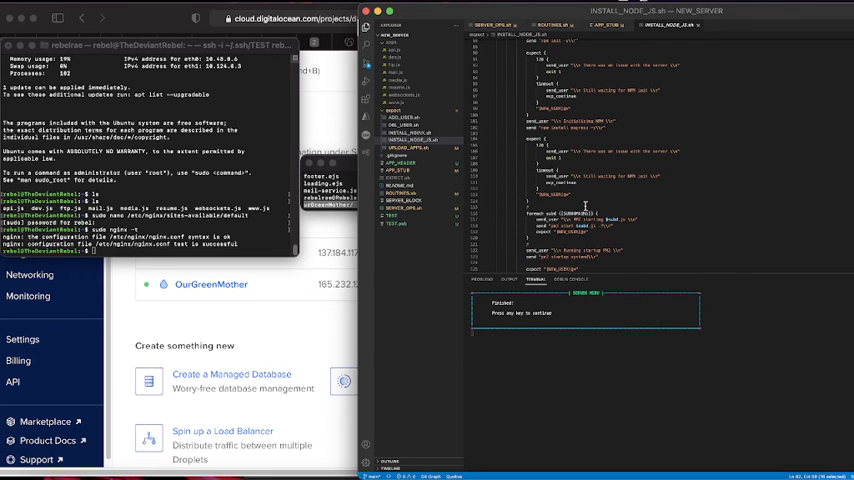
pyautogui.click(152, 204)
pyautogui.write('pm2 status')
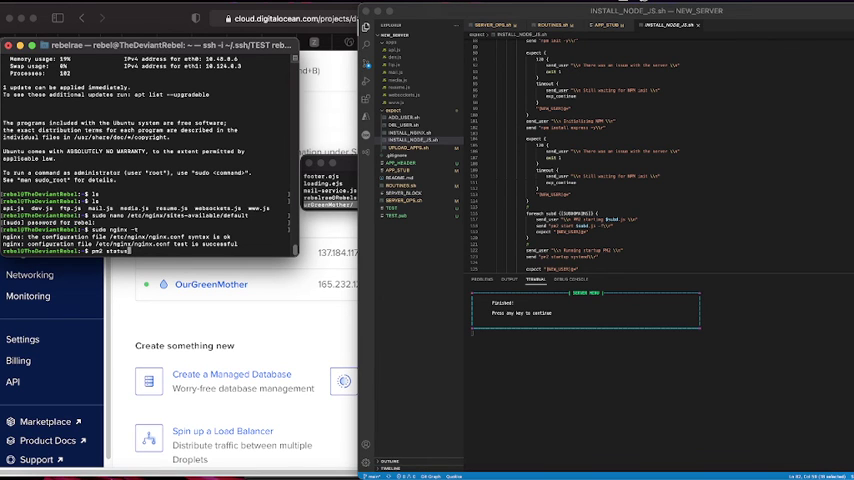
# Step: Run pm2 status showing all eight apps online, then bring the browser forward
pyautogui.press('Return')
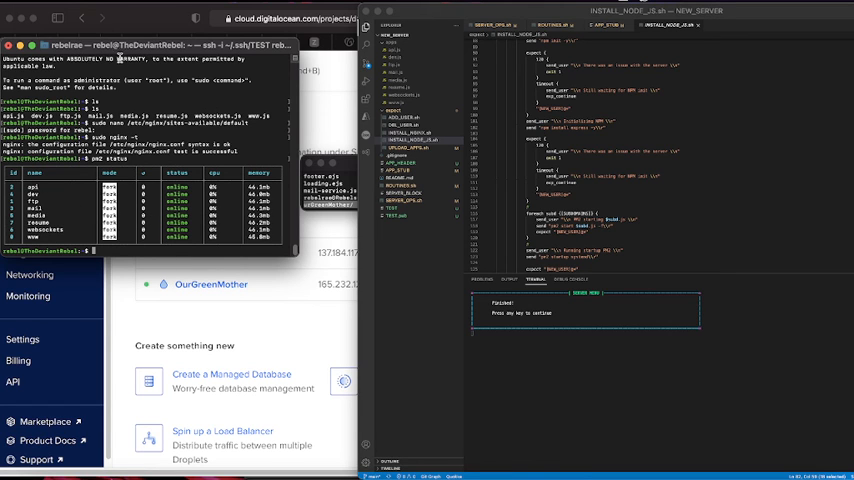
pyautogui.click(148, 16)
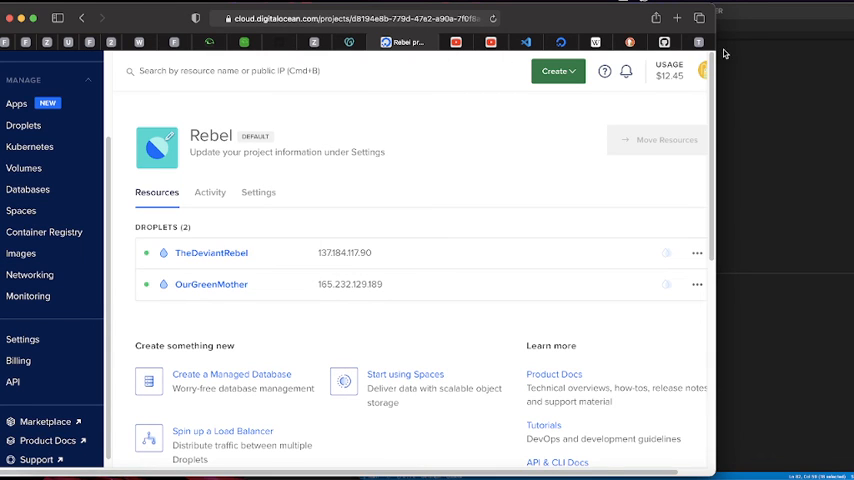
# Step: Load the www, ftp, dev and mail subdomains of thedeviantrebel.com, each returning its JSON
pyautogui.click(470, 30)
pyautogui.click(409, 18)
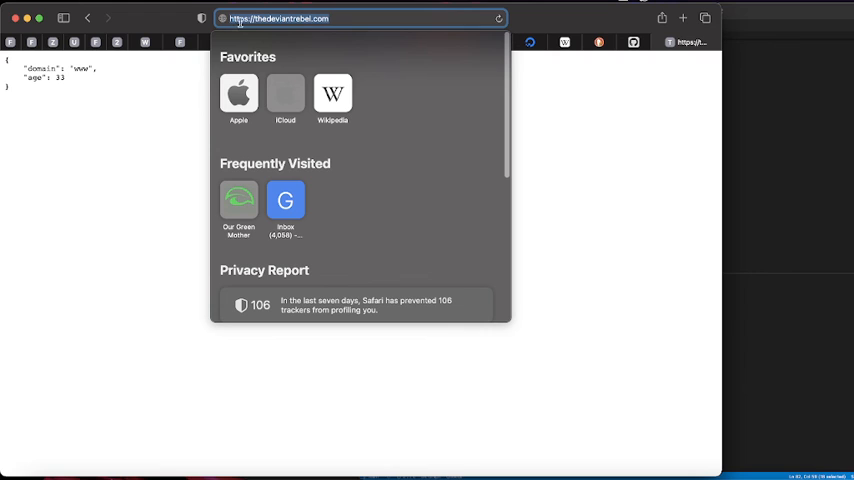
pyautogui.click(254, 18)
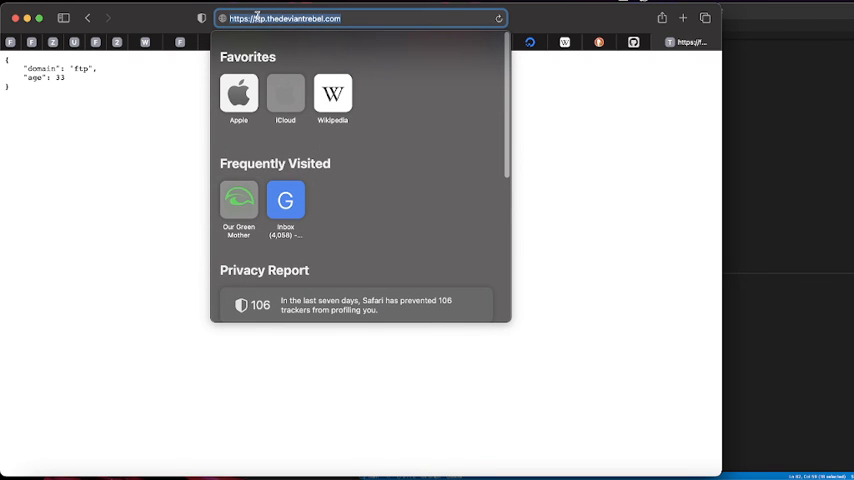
pyautogui.click(257, 18)
pyautogui.write('dev')
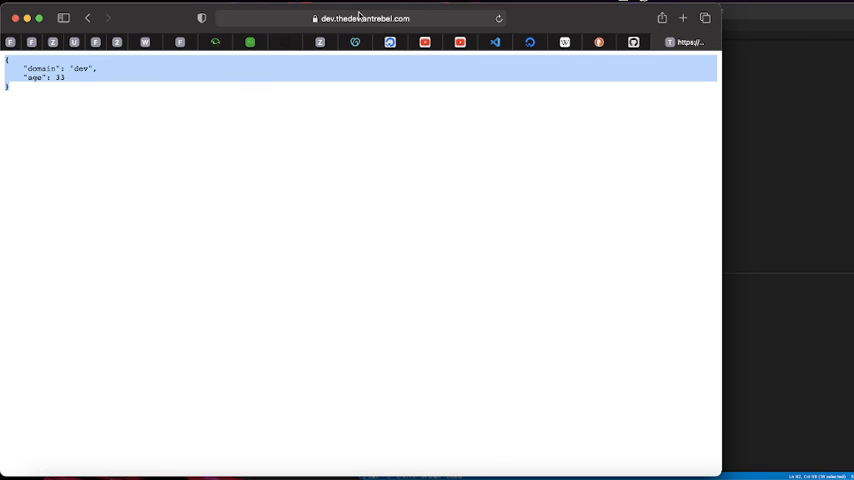
pyautogui.click(350, 18)
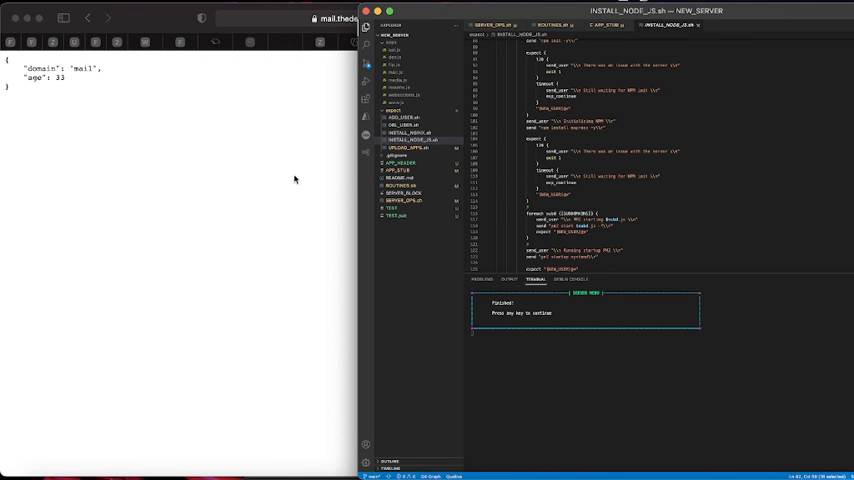
pyautogui.scroll(3, 650, 170)
pyautogui.scroll(3, 650, 180)
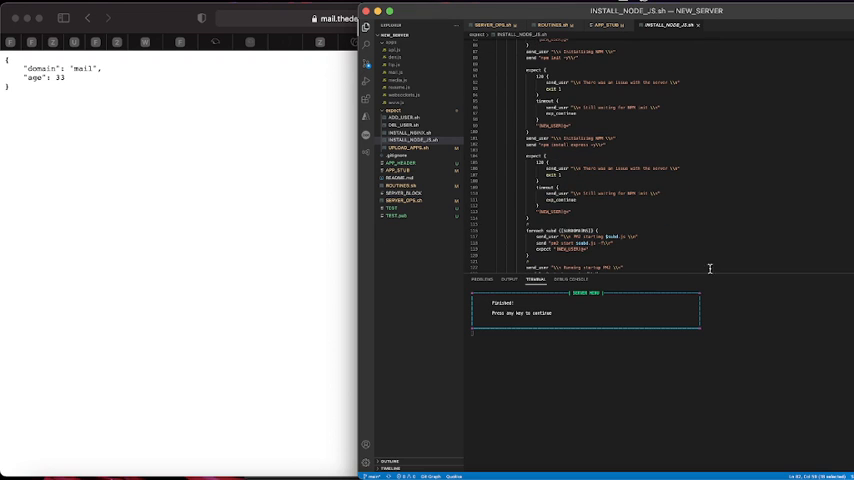
# Step: Dismiss the Finished prompt to return to the Server Builder script menu
pyautogui.press('Return')
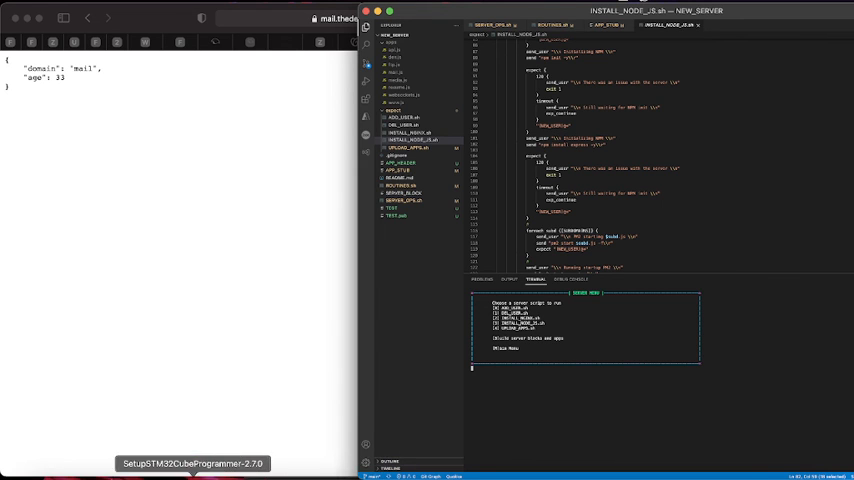
pyautogui.click(132, 470)
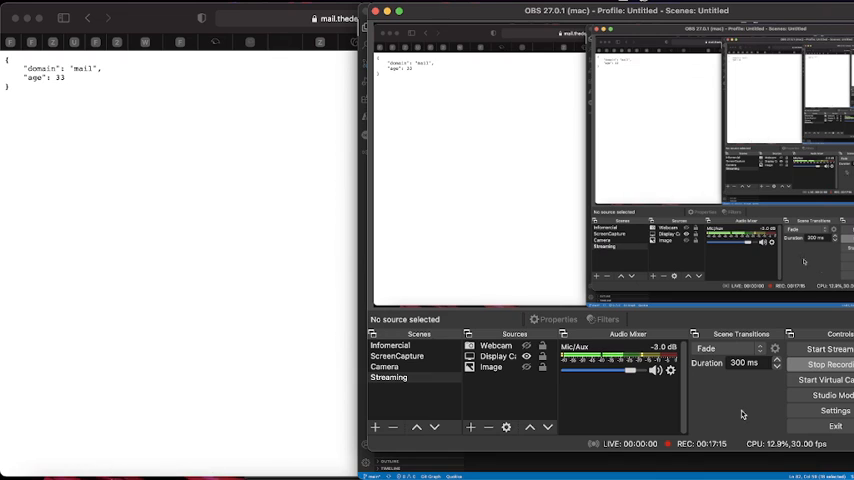